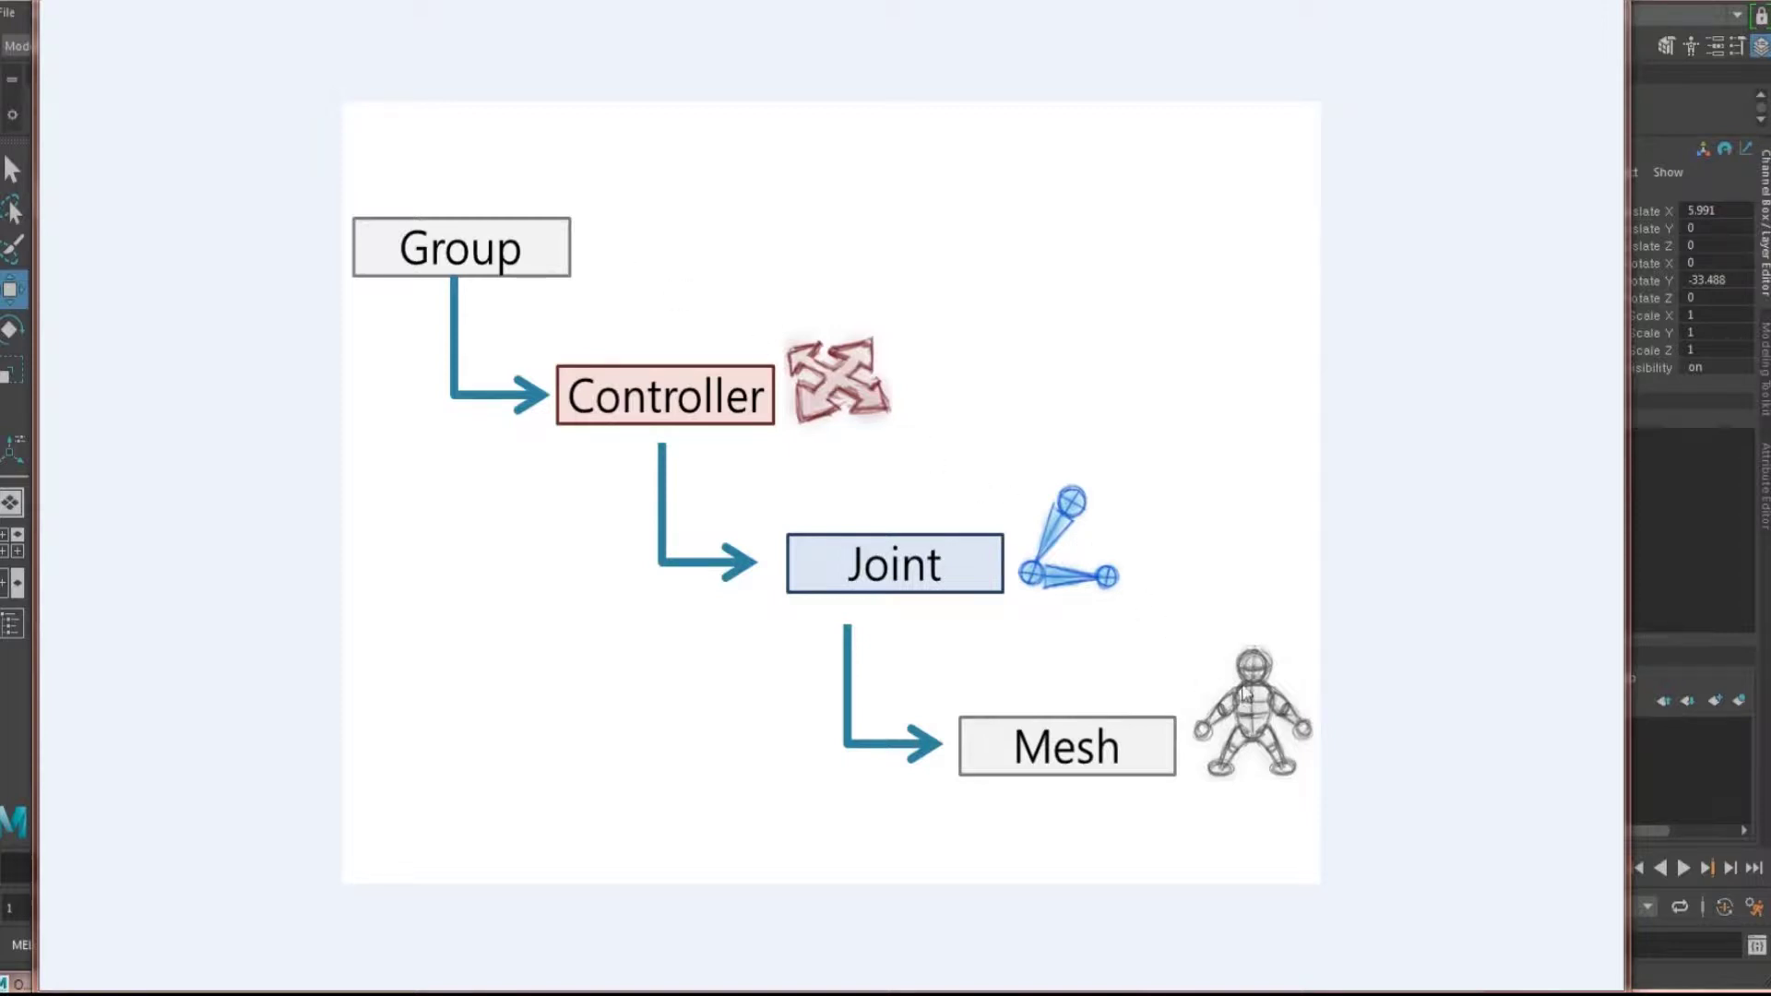
Minimize the hierarchy diagram and tumble the perspective view around the box-piece robot arm
click(1175, 790)
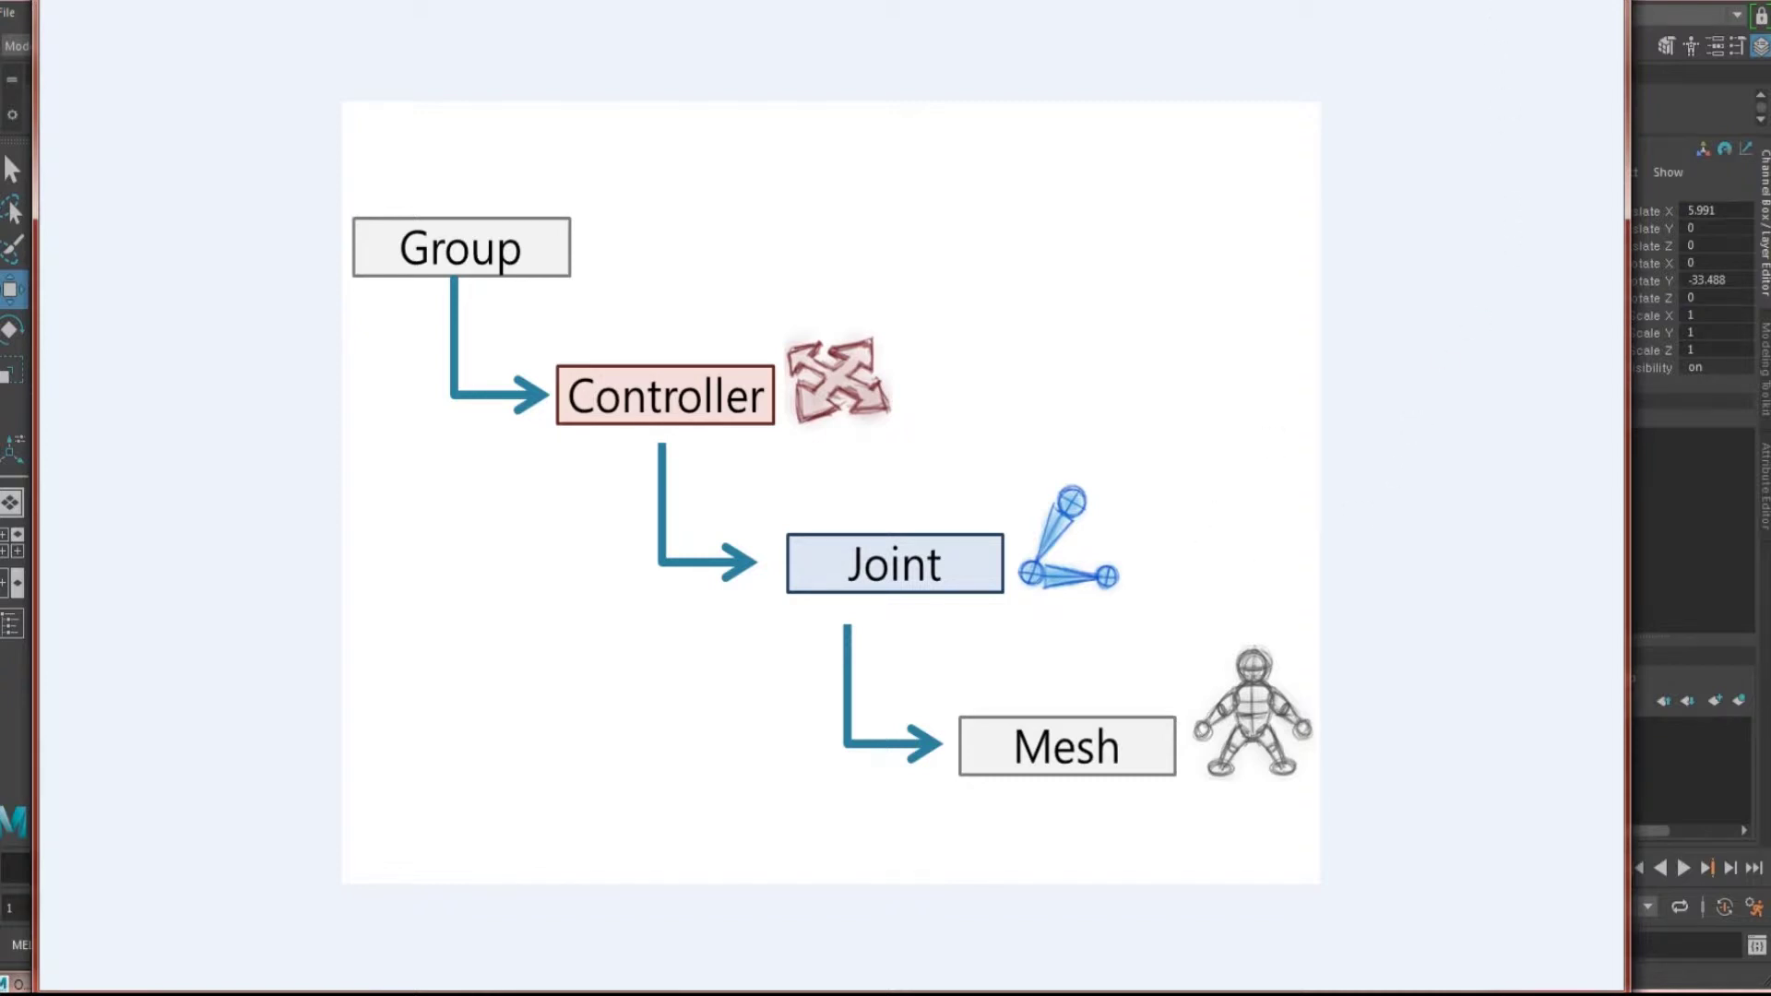
click(1513, 3)
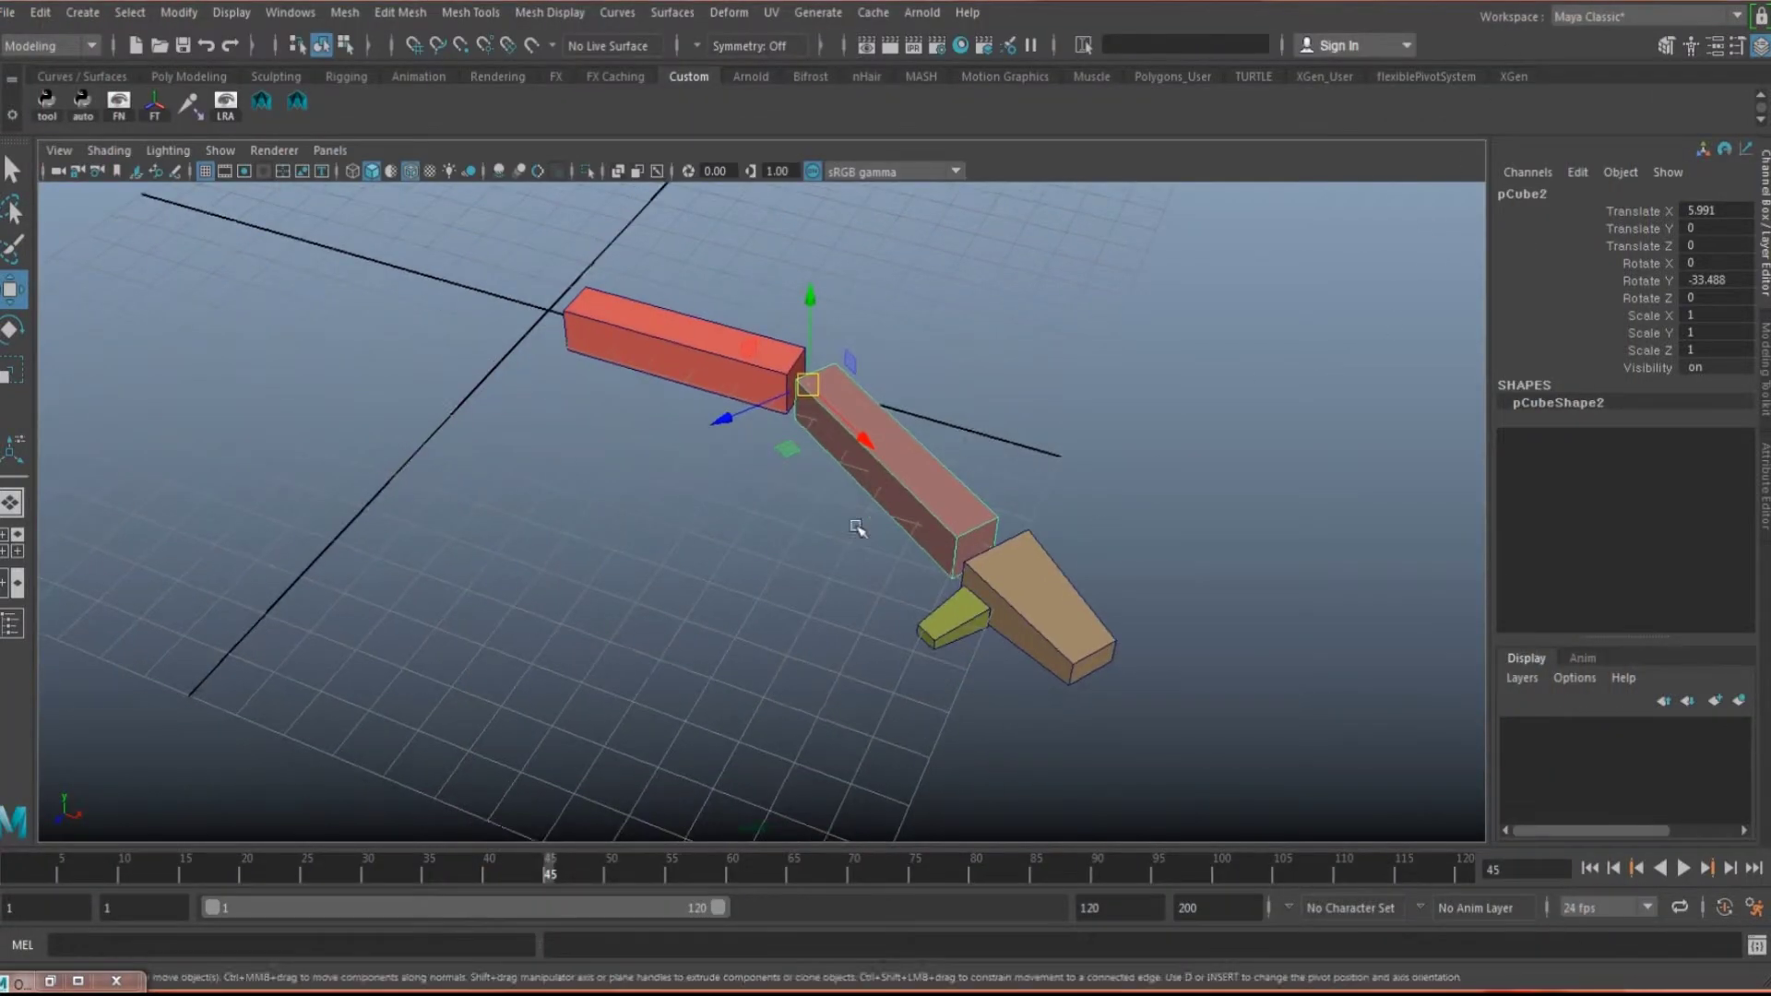
alt+drag(858, 528, 888, 567)
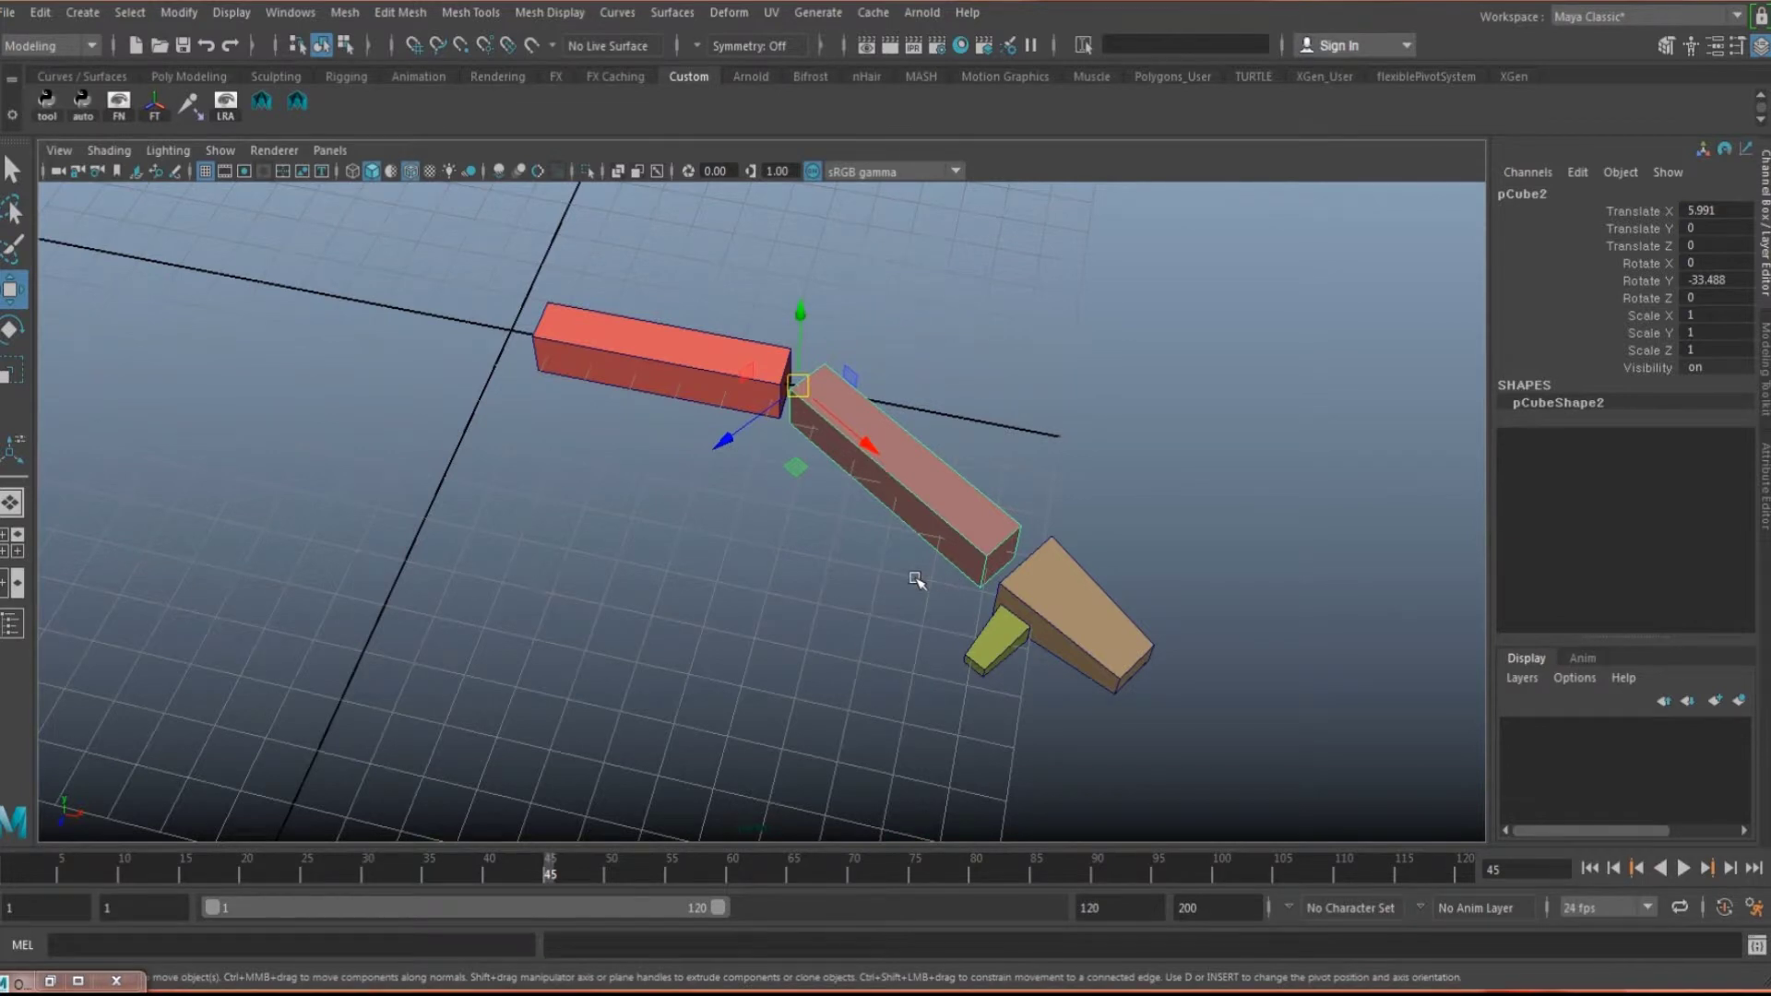
alt+middle_drag(917, 579, 949, 573)
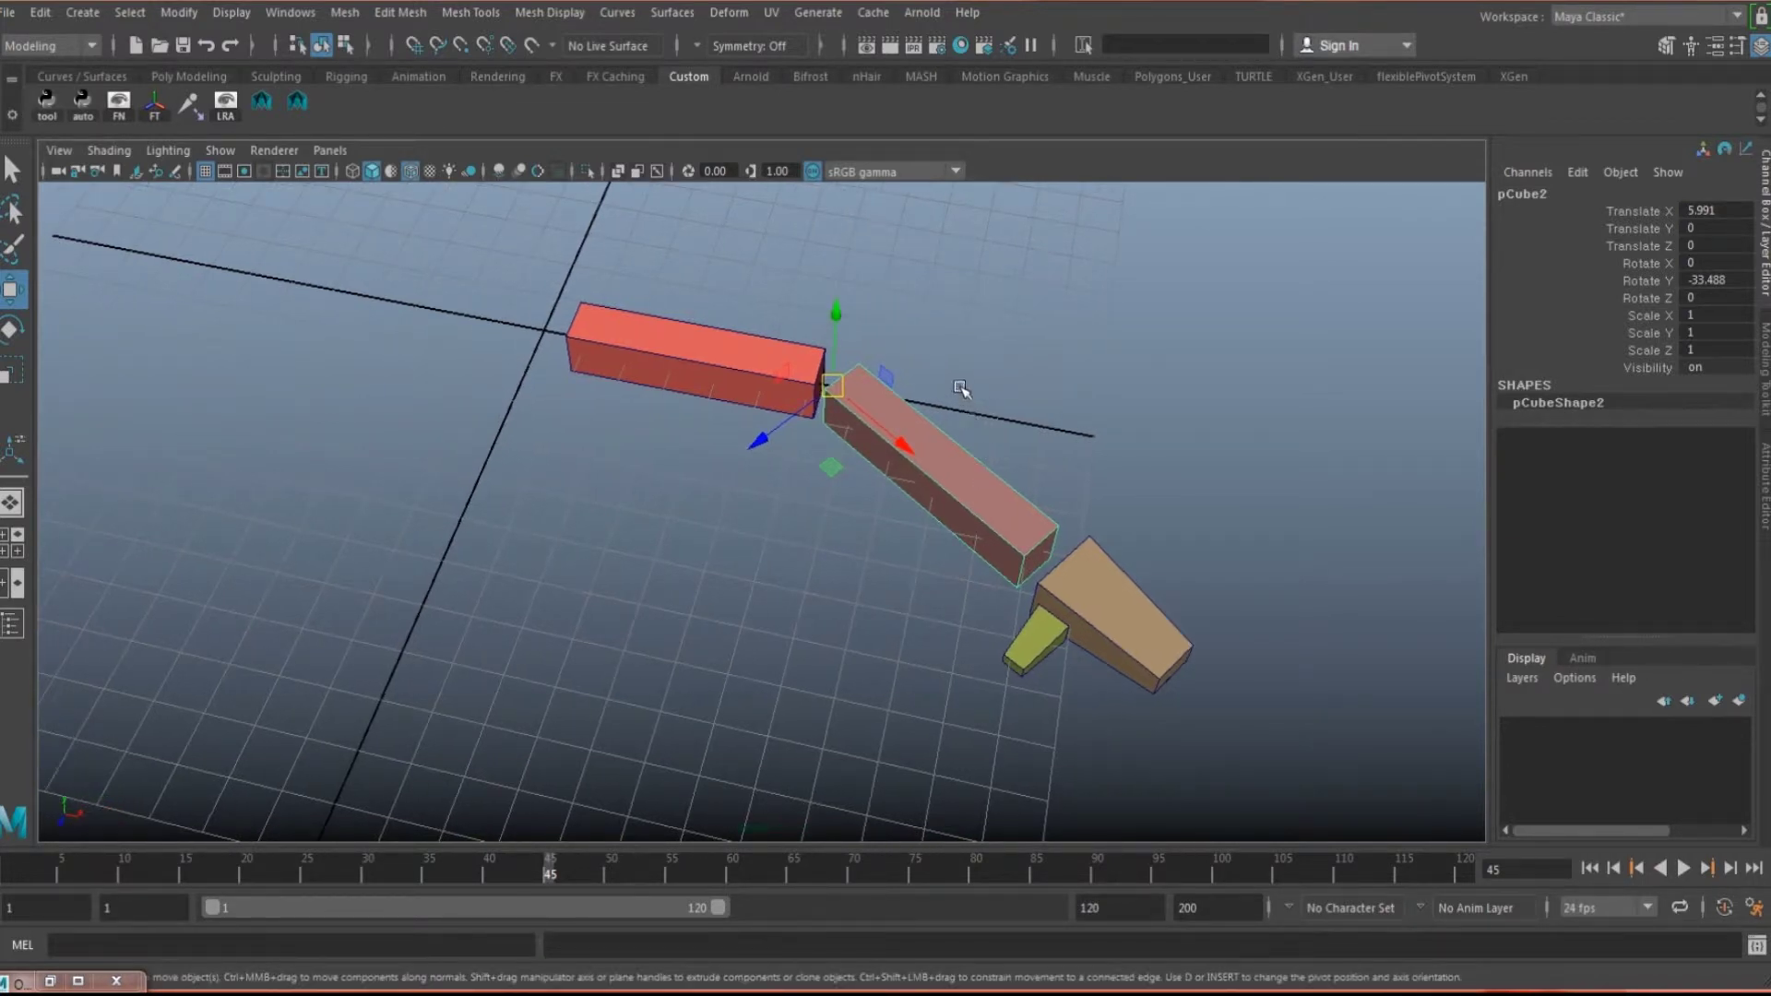
alt+drag(889, 482, 950, 539)
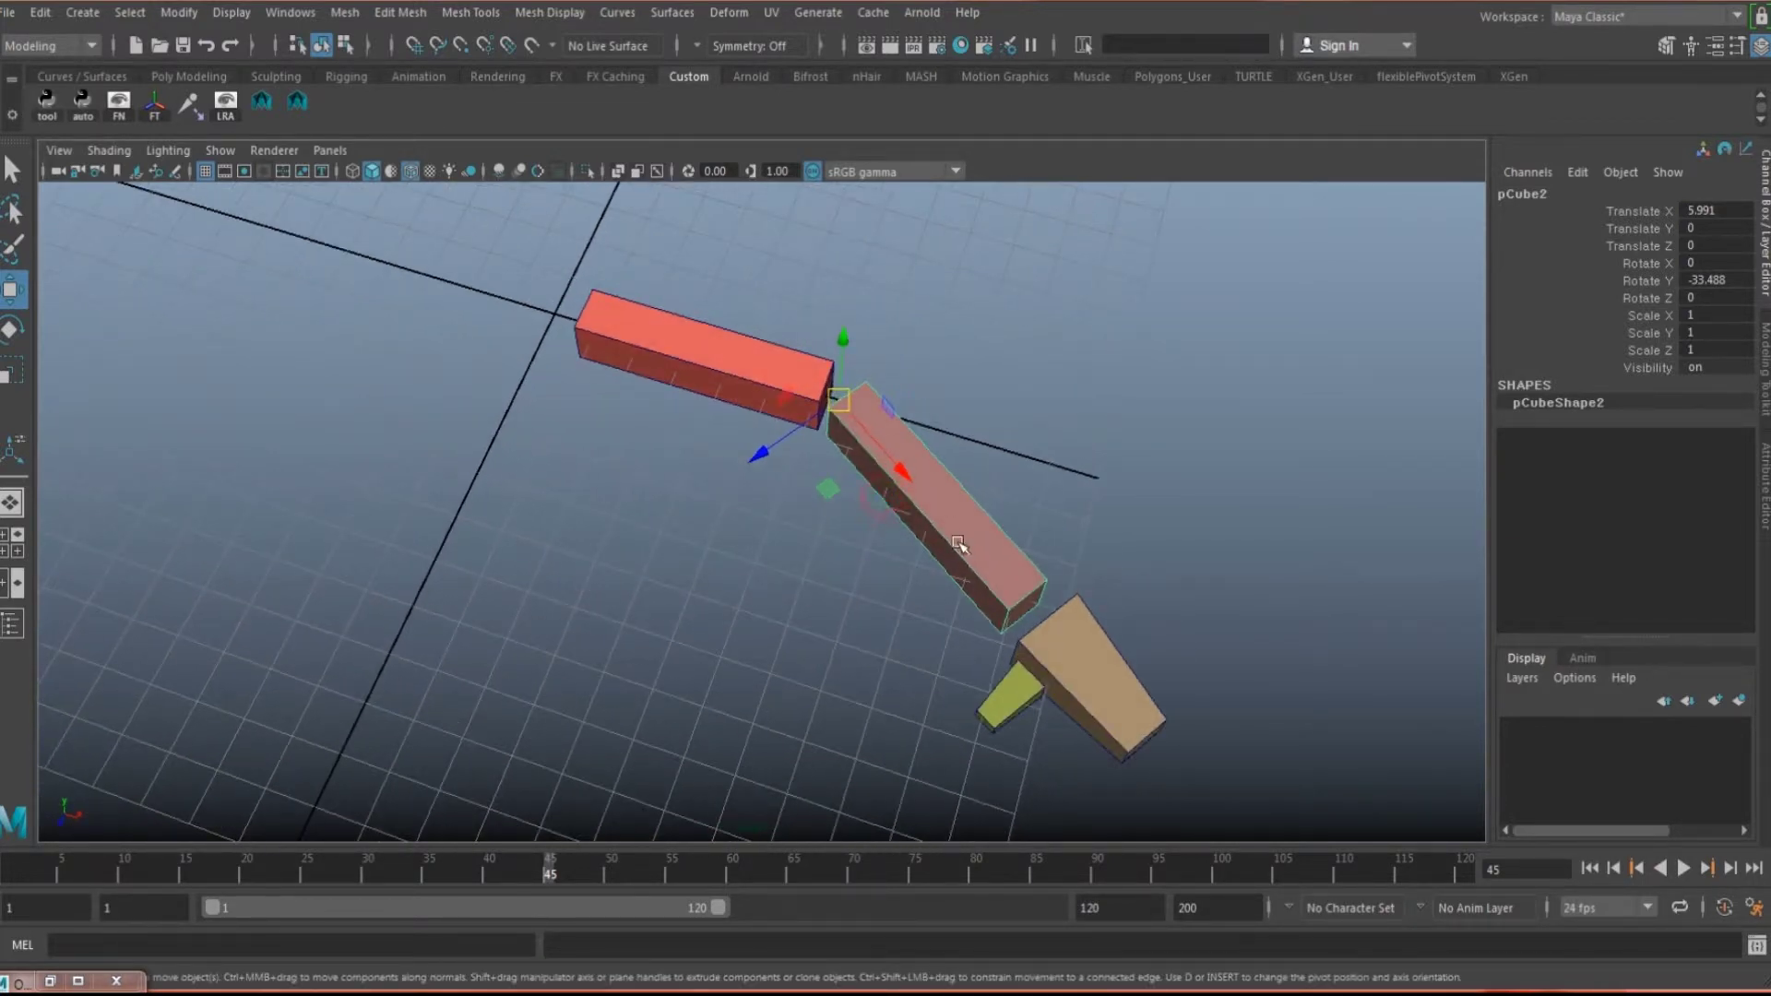
Select the upper arm, hand, finger and middle arm boxes in turn to read their Channel Box values
click(735, 382)
alt+drag(735, 382, 994, 633)
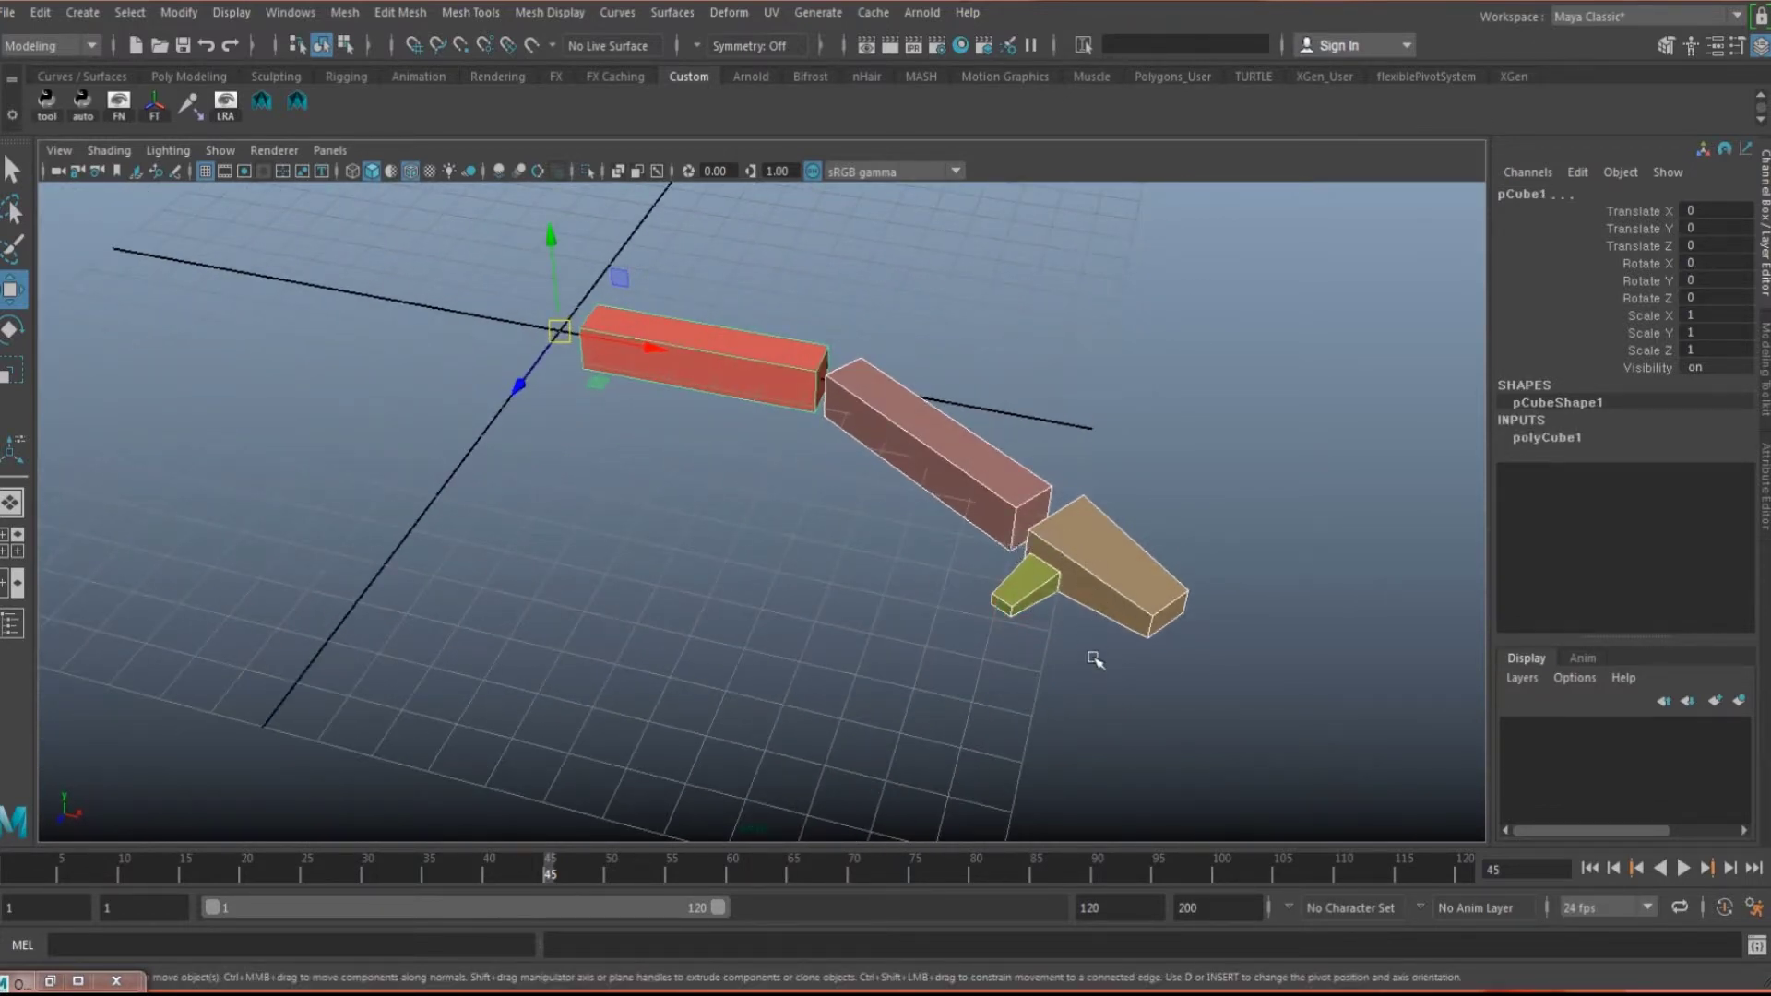
alt+drag(1096, 658, 1098, 689)
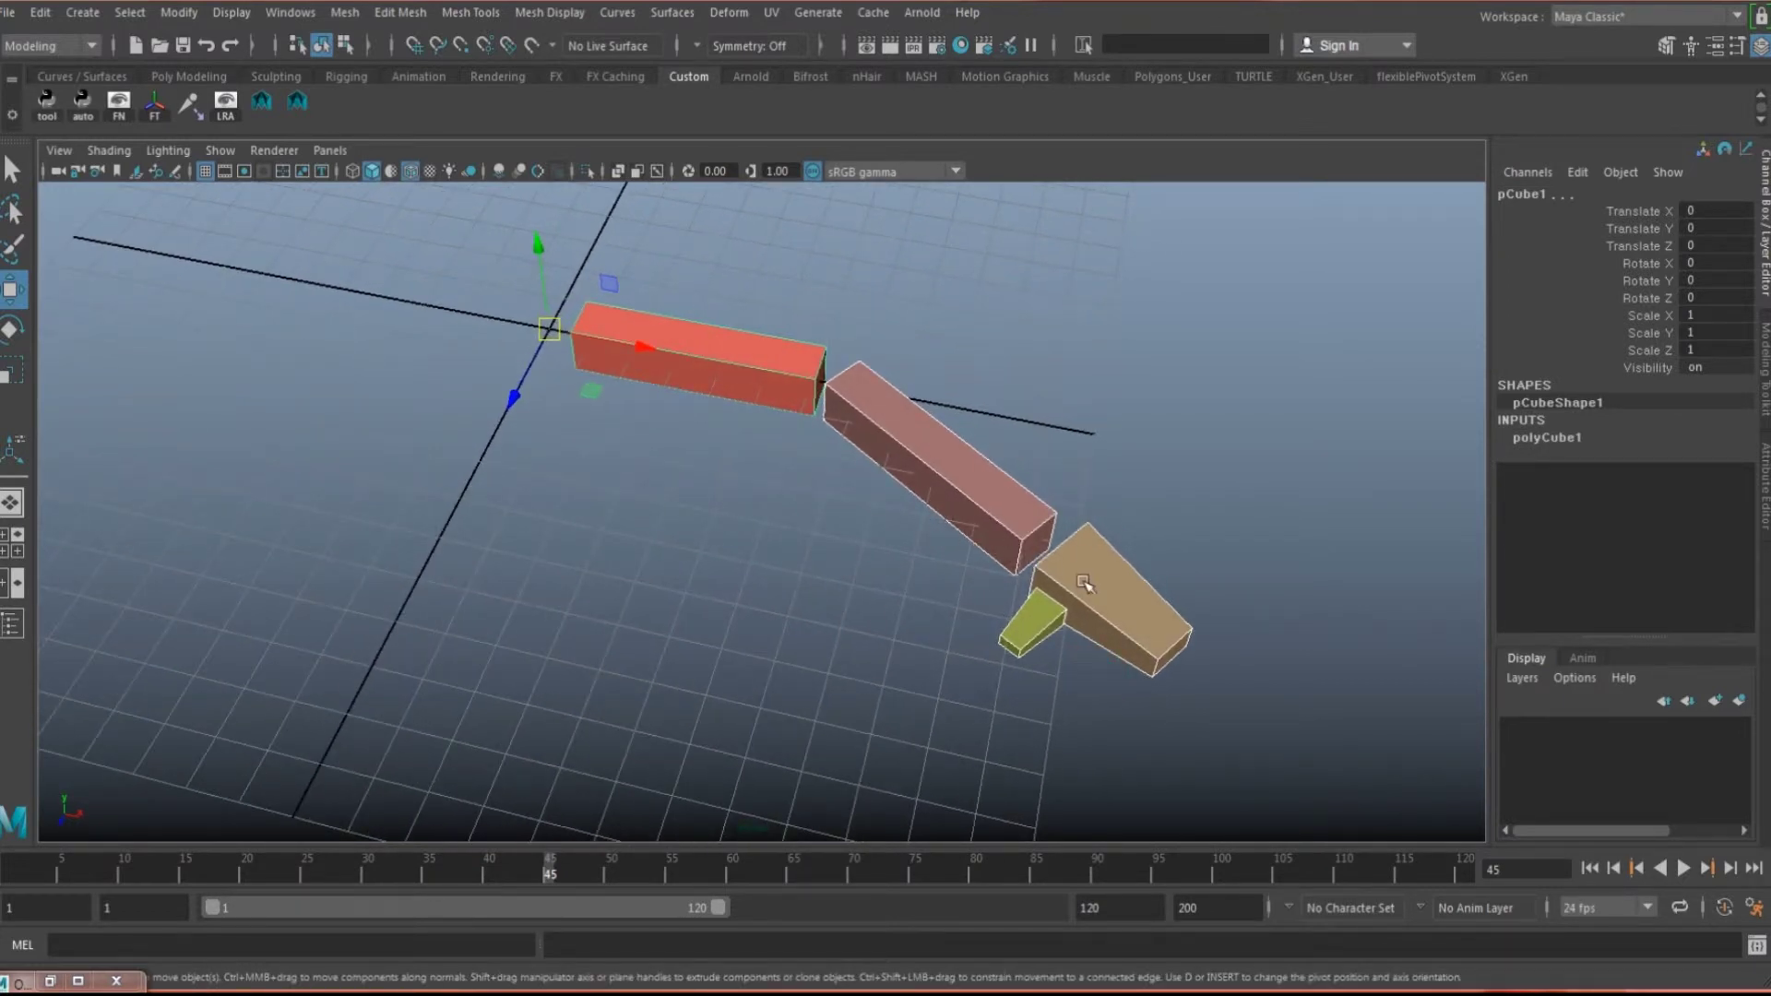
drag(1109, 505, 1131, 719)
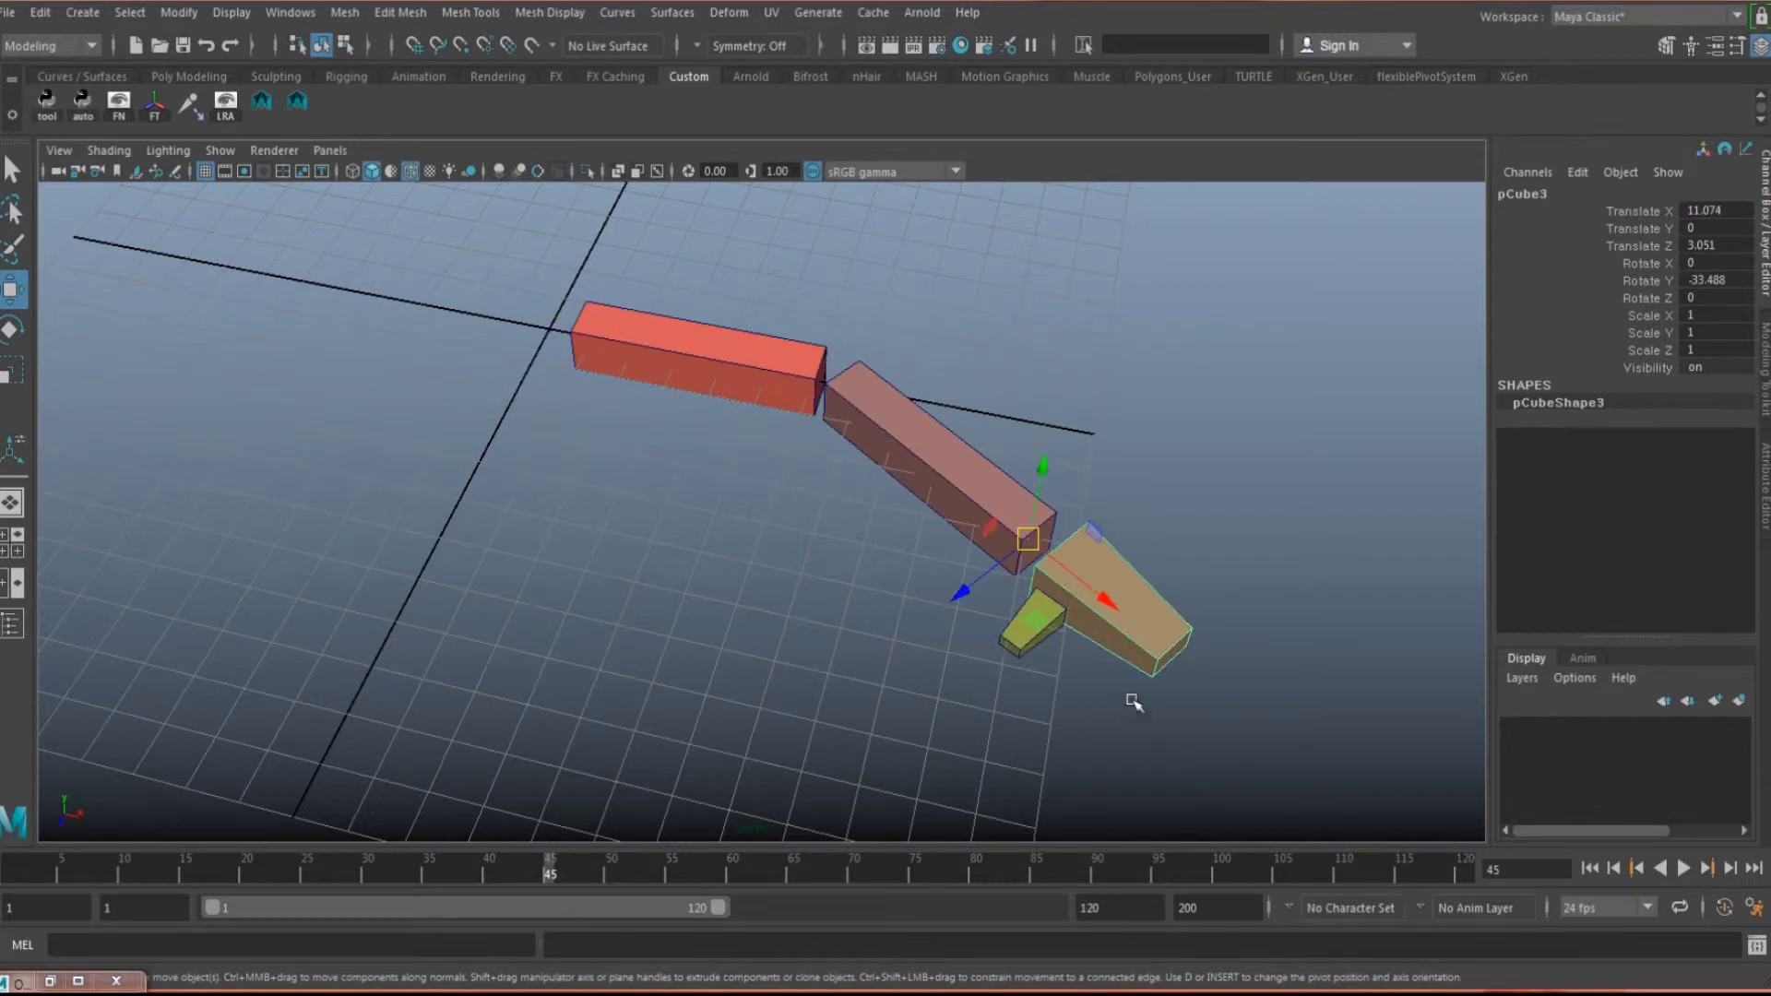
click(1027, 649)
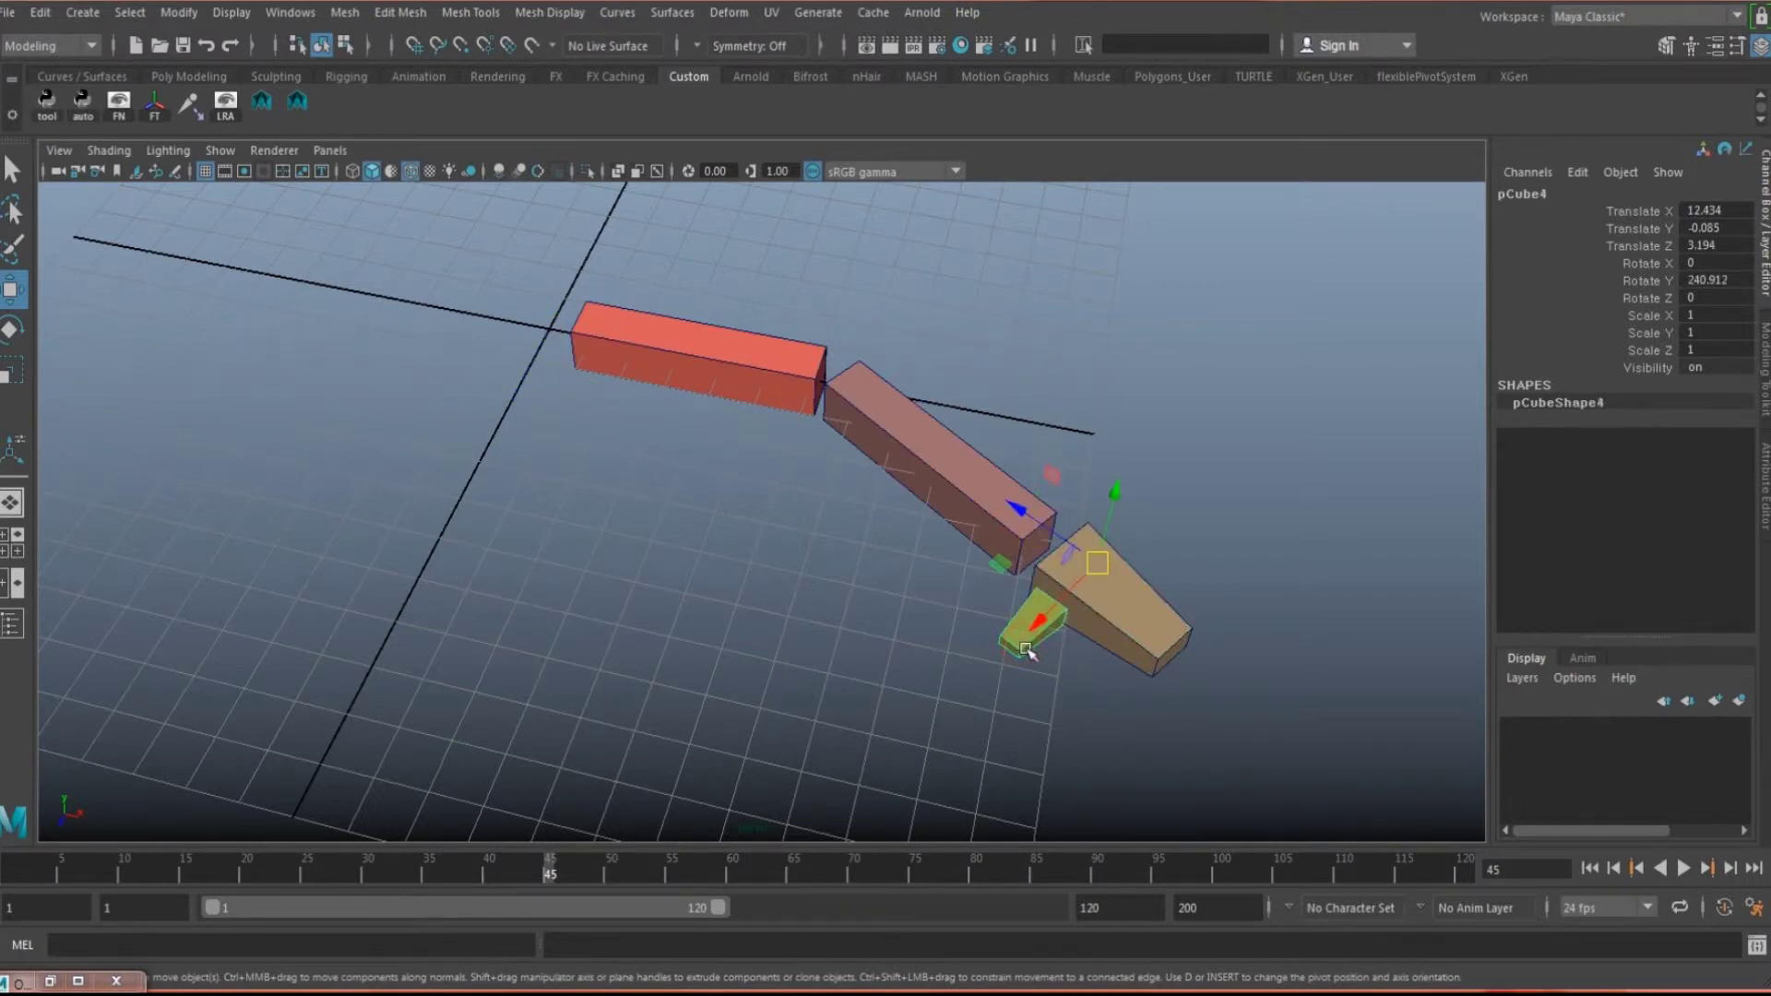
click(1120, 632)
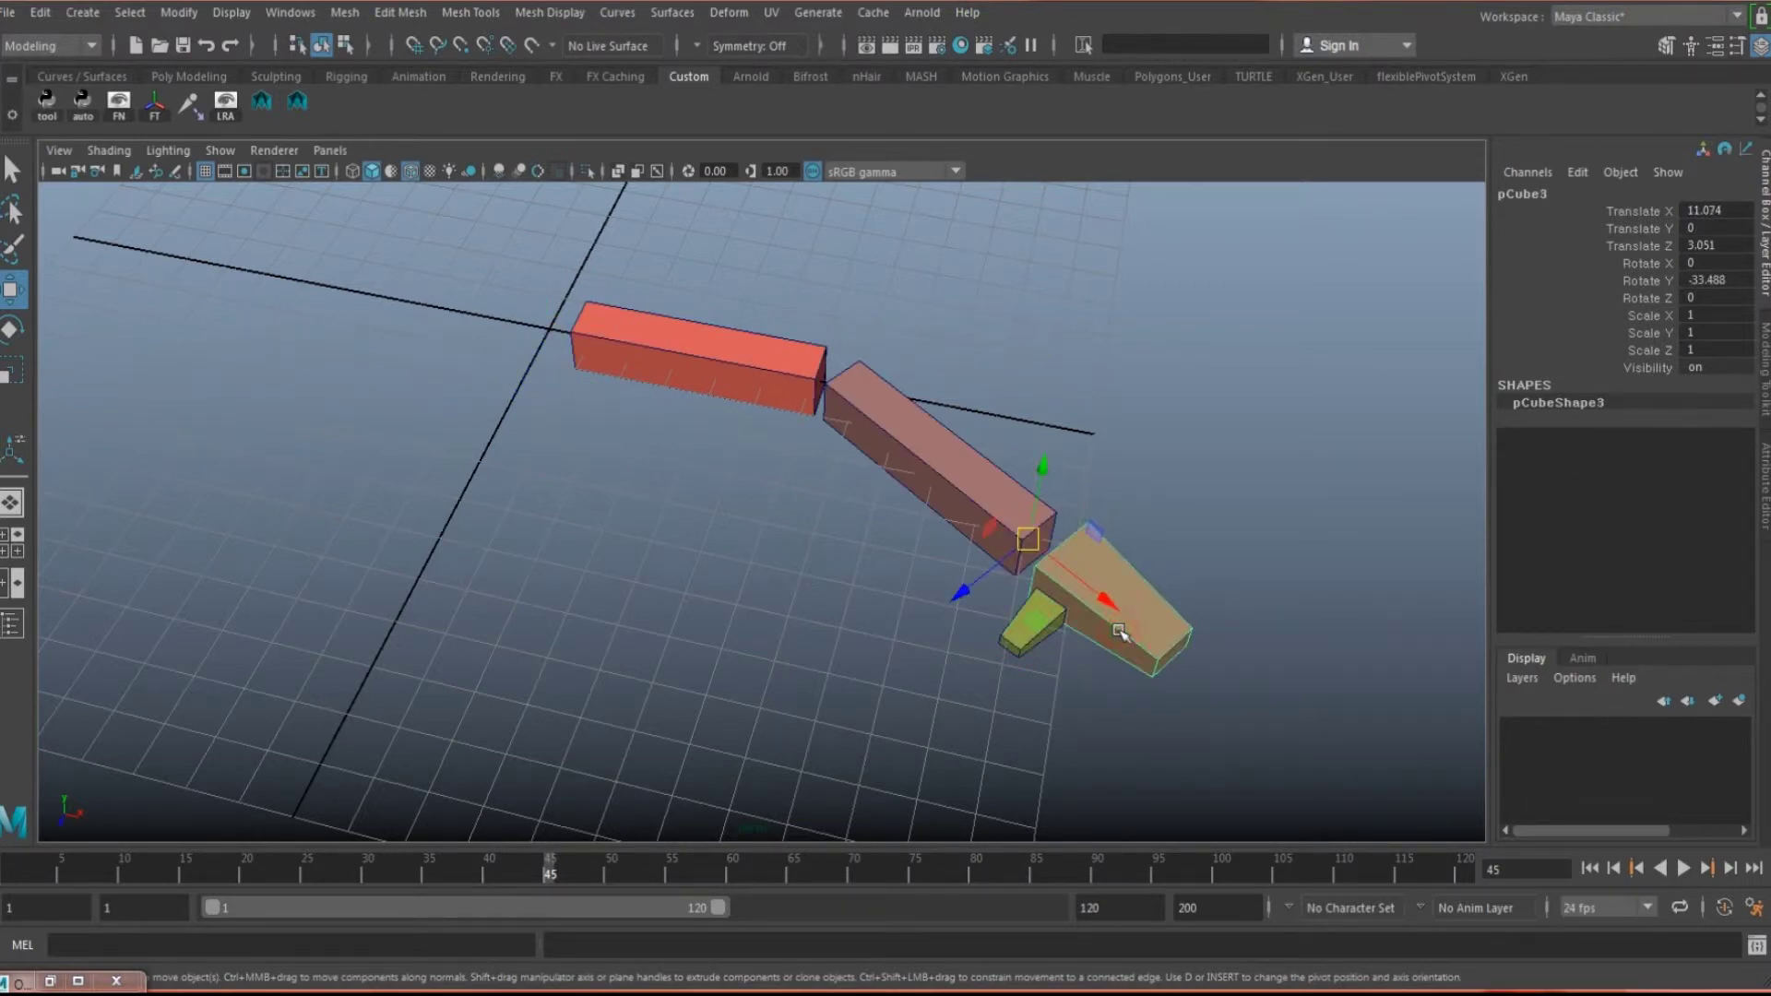
click(988, 493)
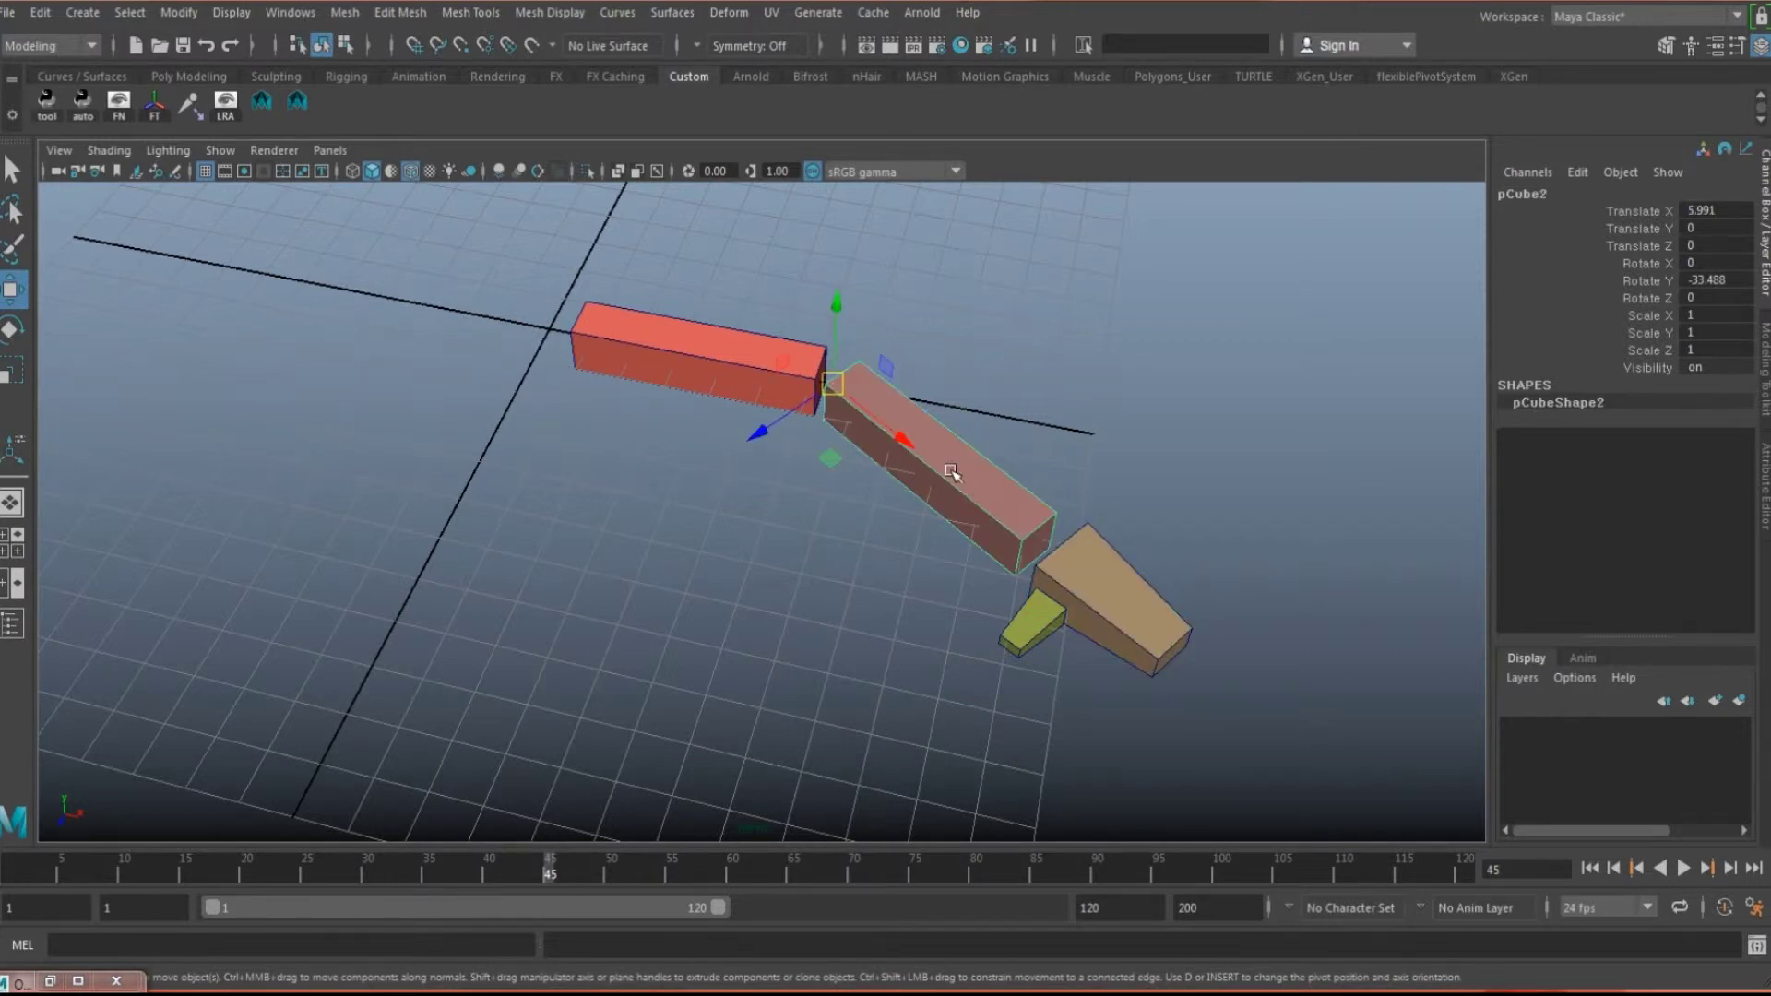
click(701, 355)
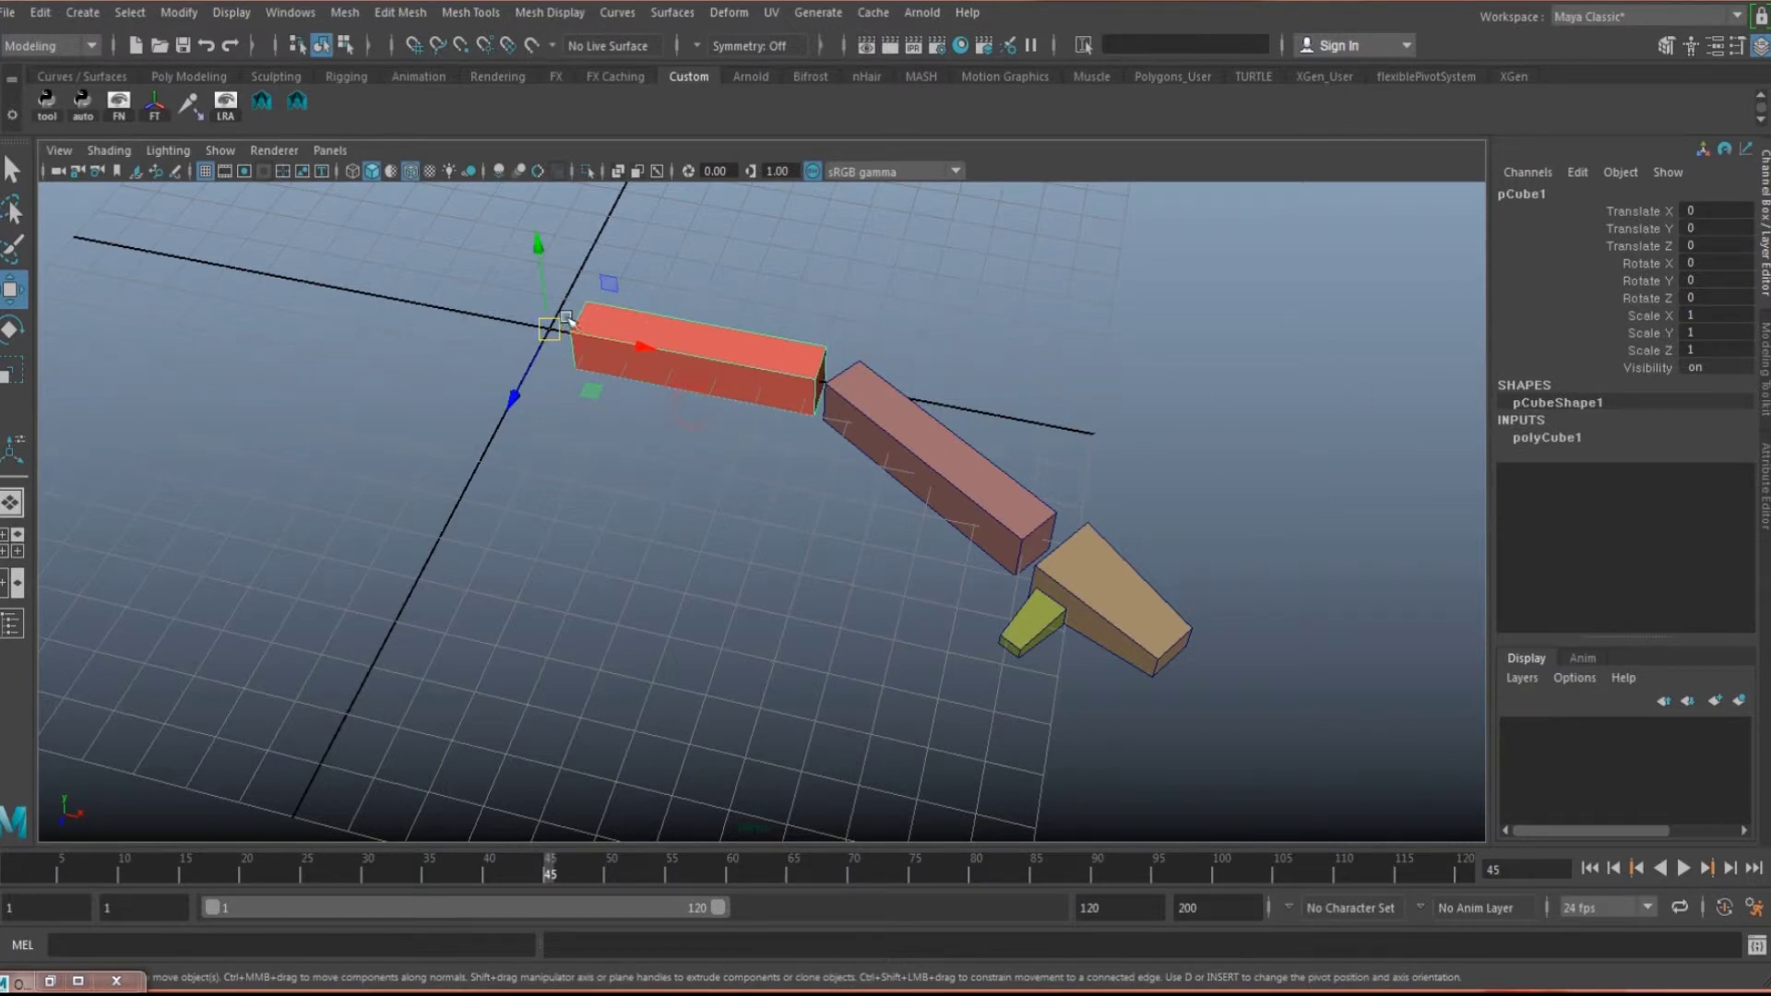
Nudge the red upper-arm box pCube1, undo the move, and reselect the middle arm box pCube2
drag(549, 330, 556, 325)
key(ctrl+z)
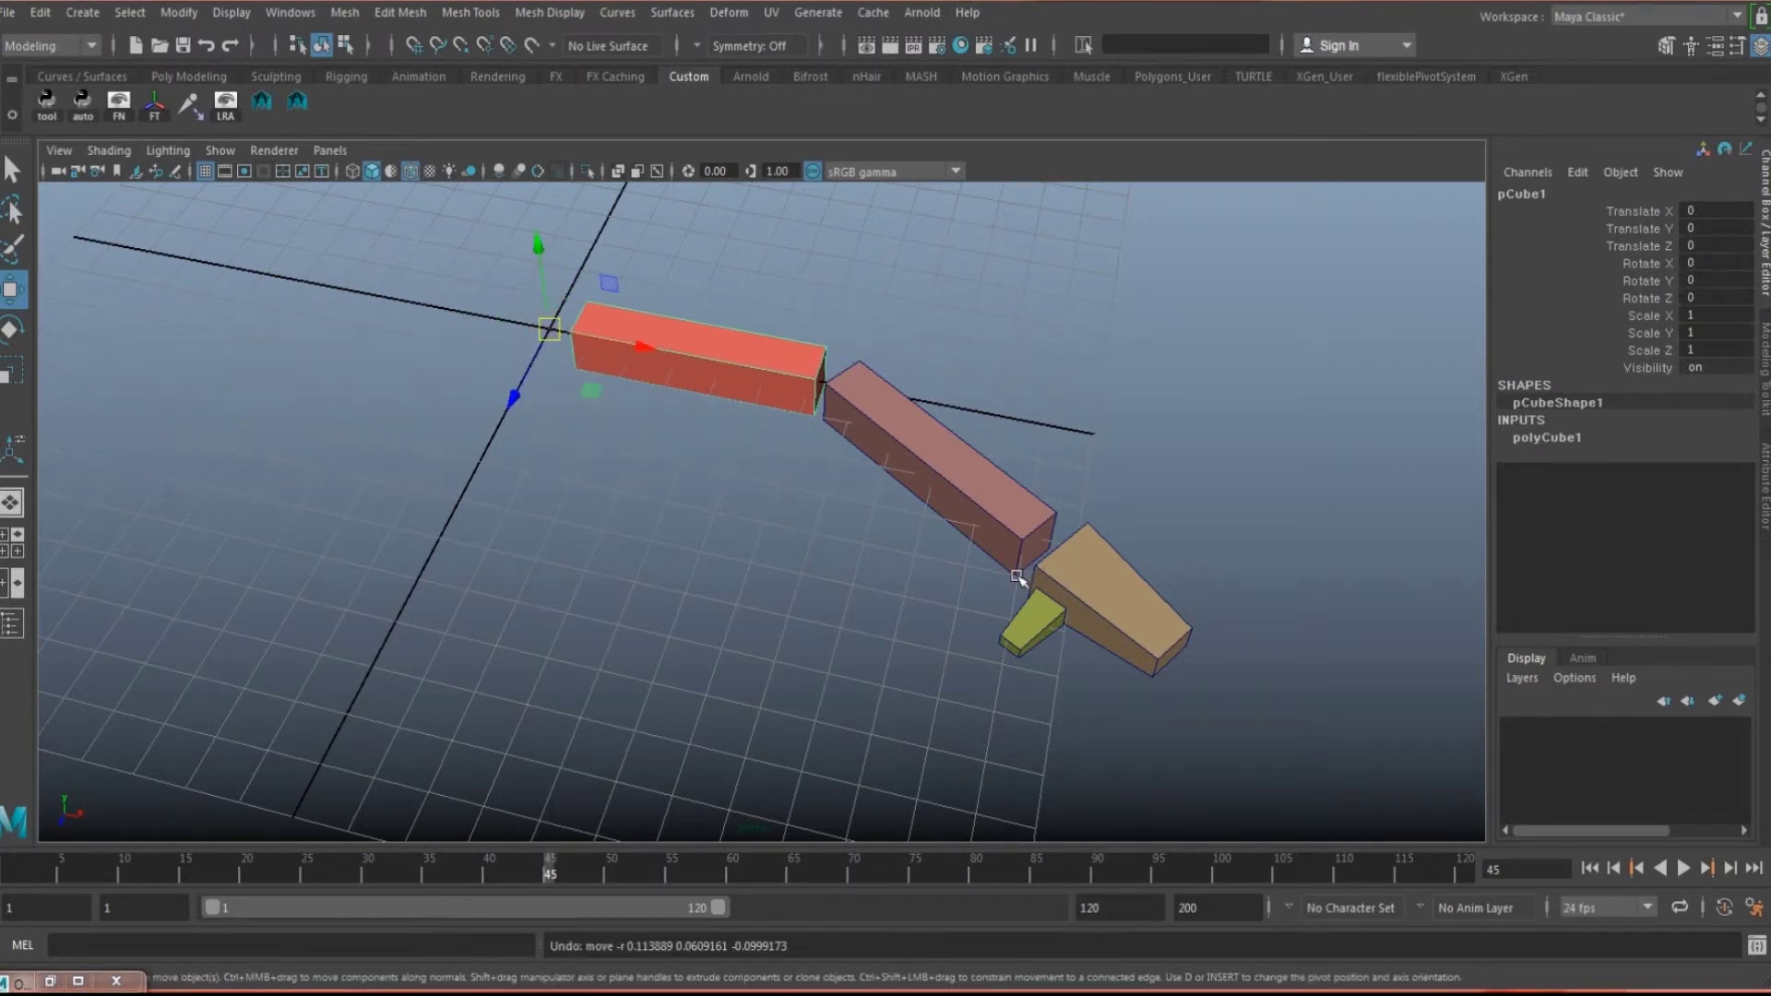
alt+drag(1015, 598, 918, 599)
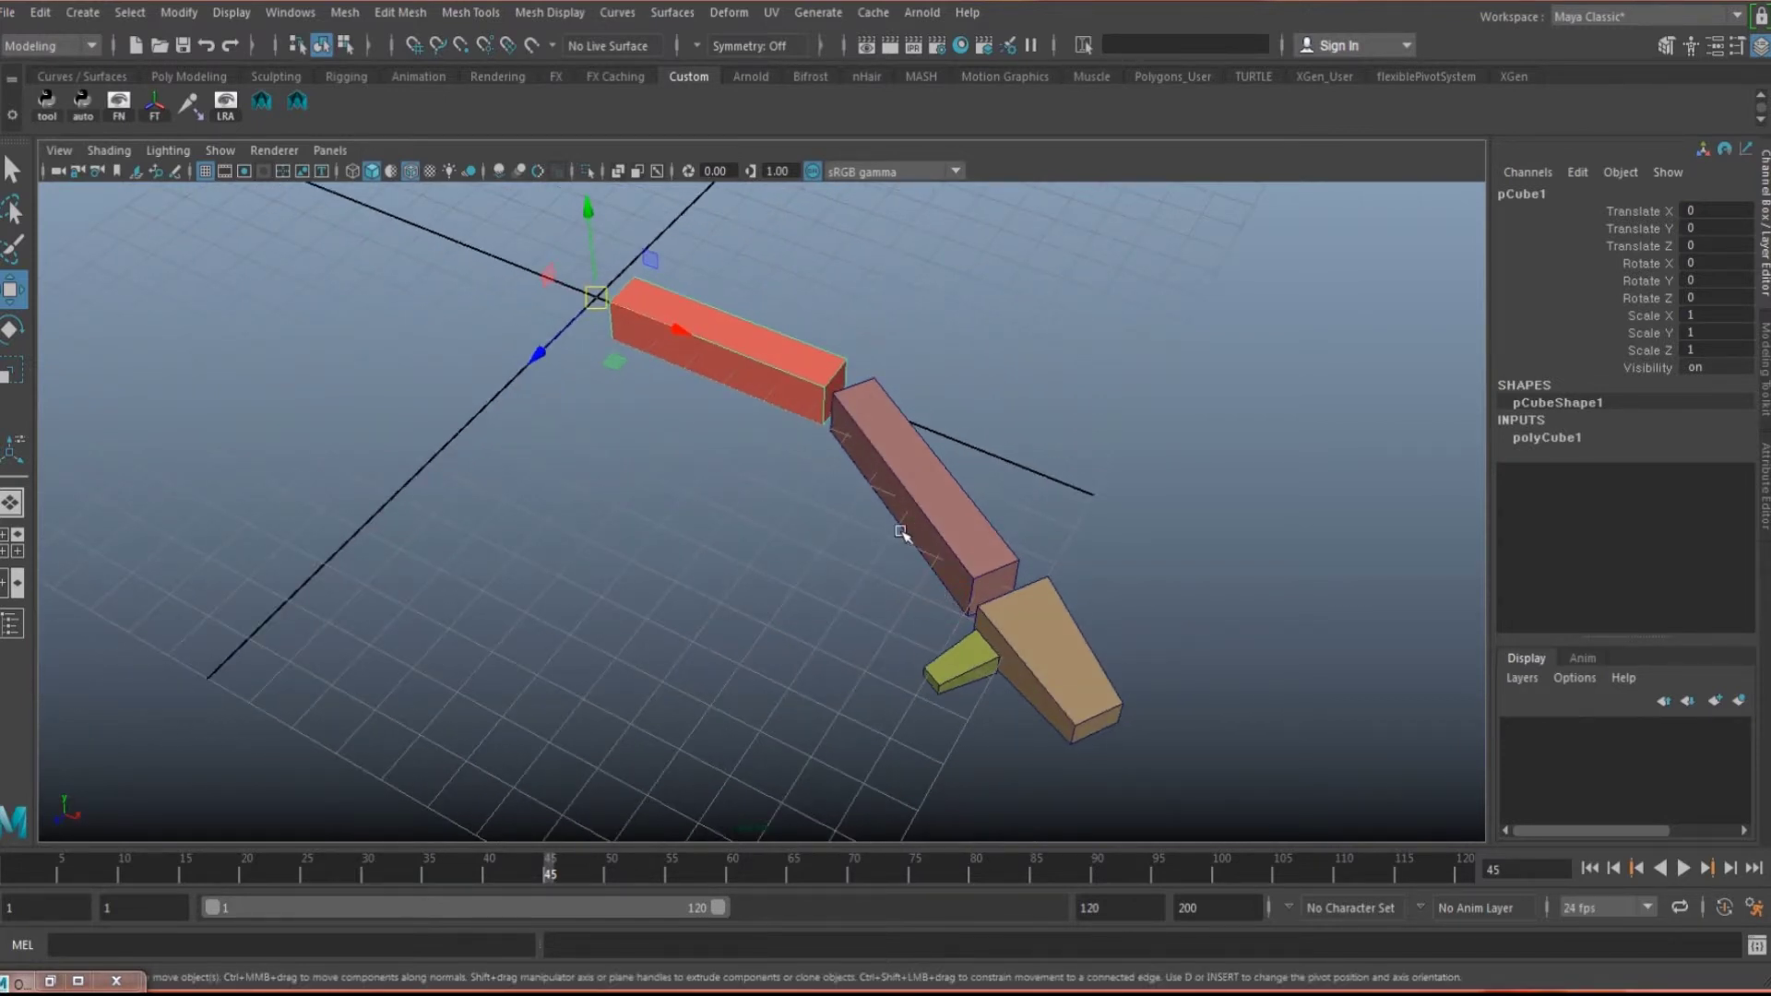
alt+drag(895, 533, 1024, 486)
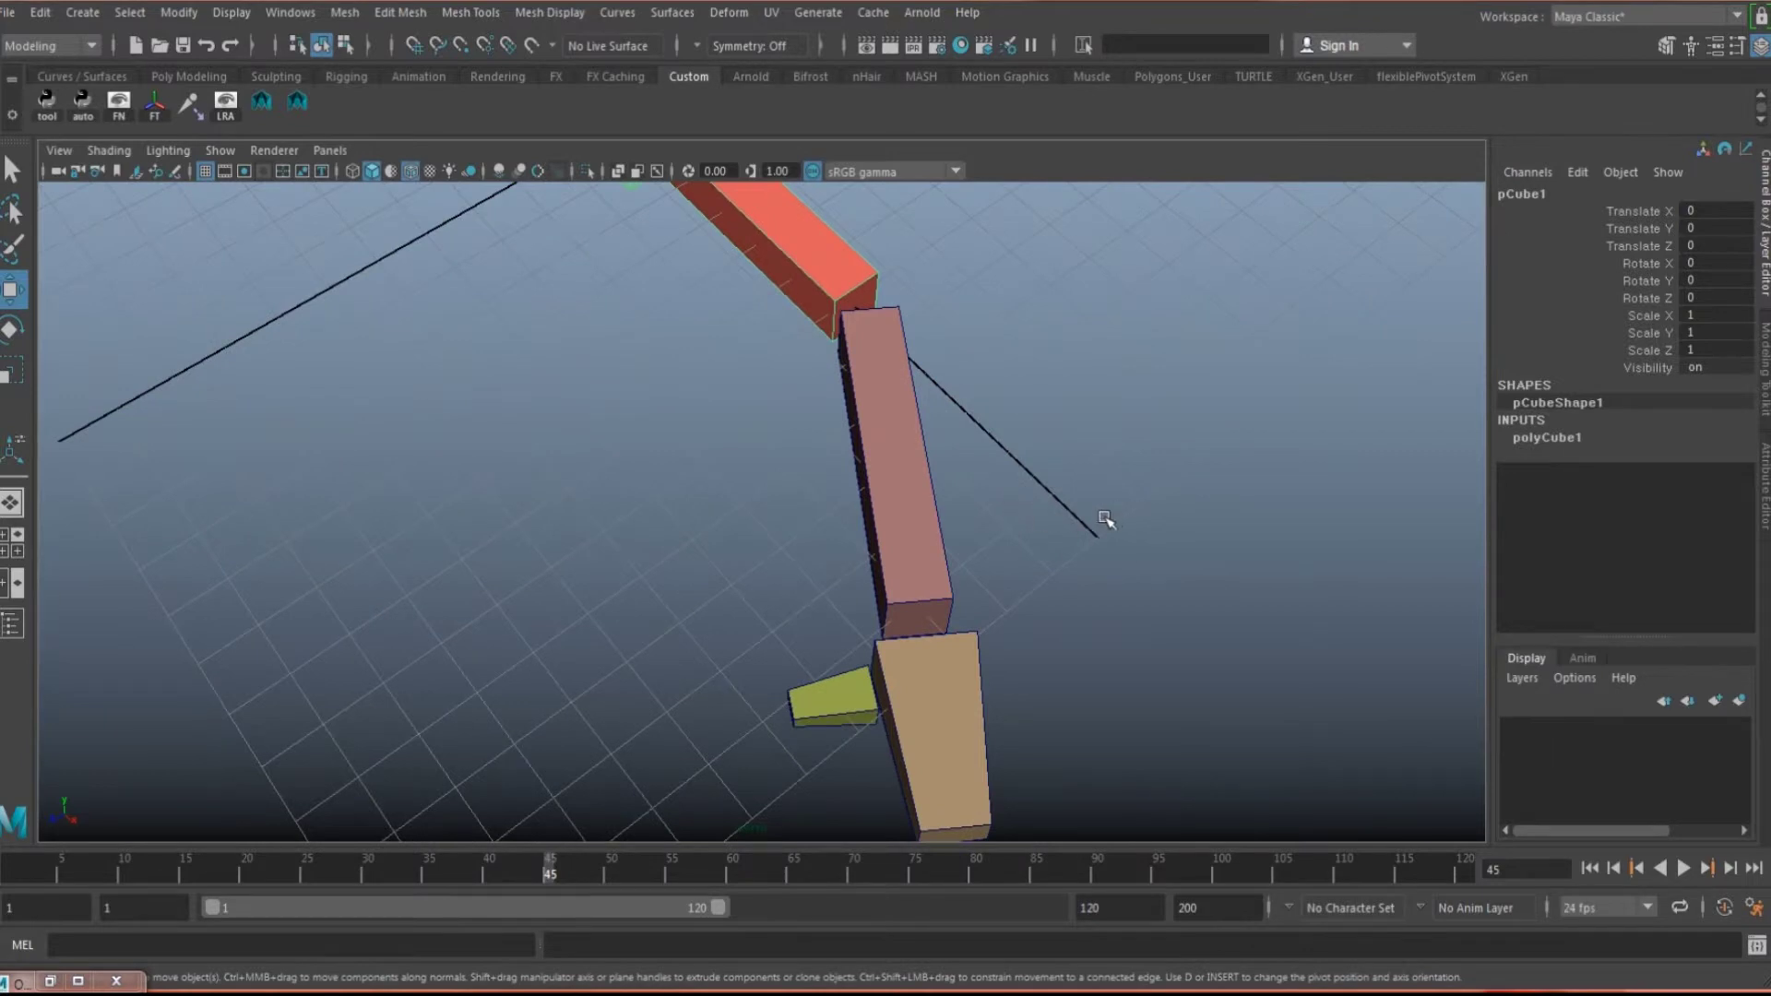
drag(999, 500, 833, 499)
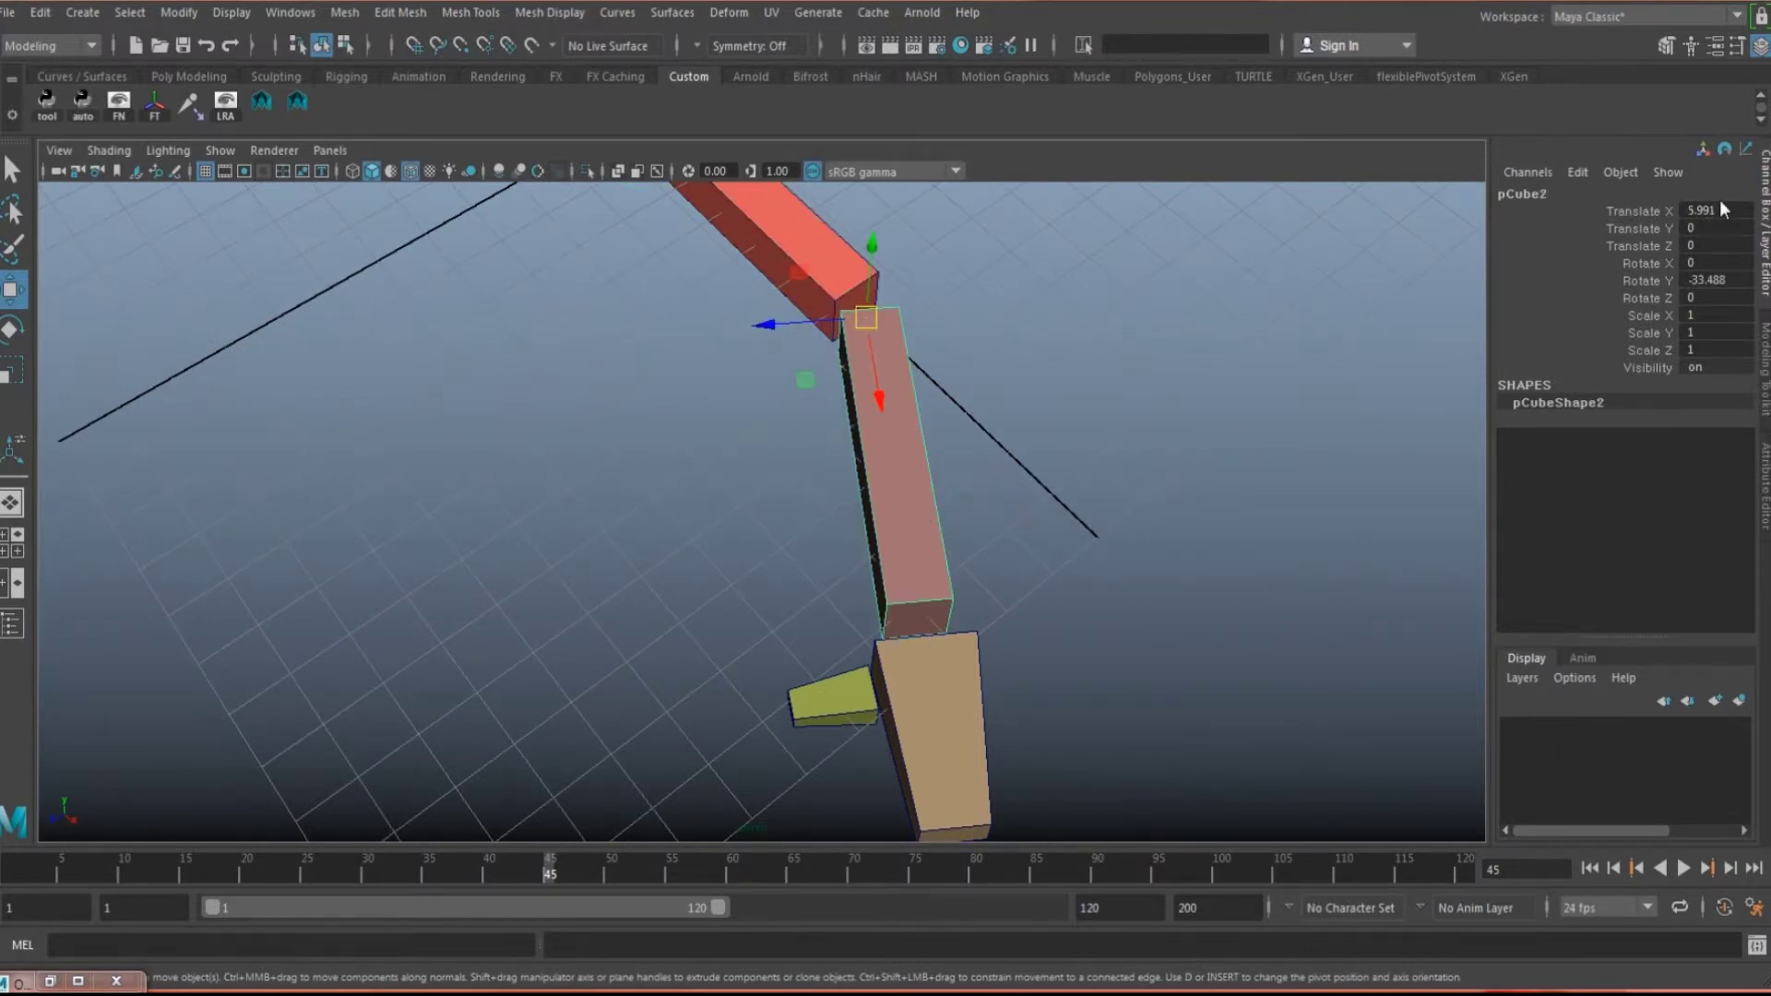
drag(1721, 209, 1717, 296)
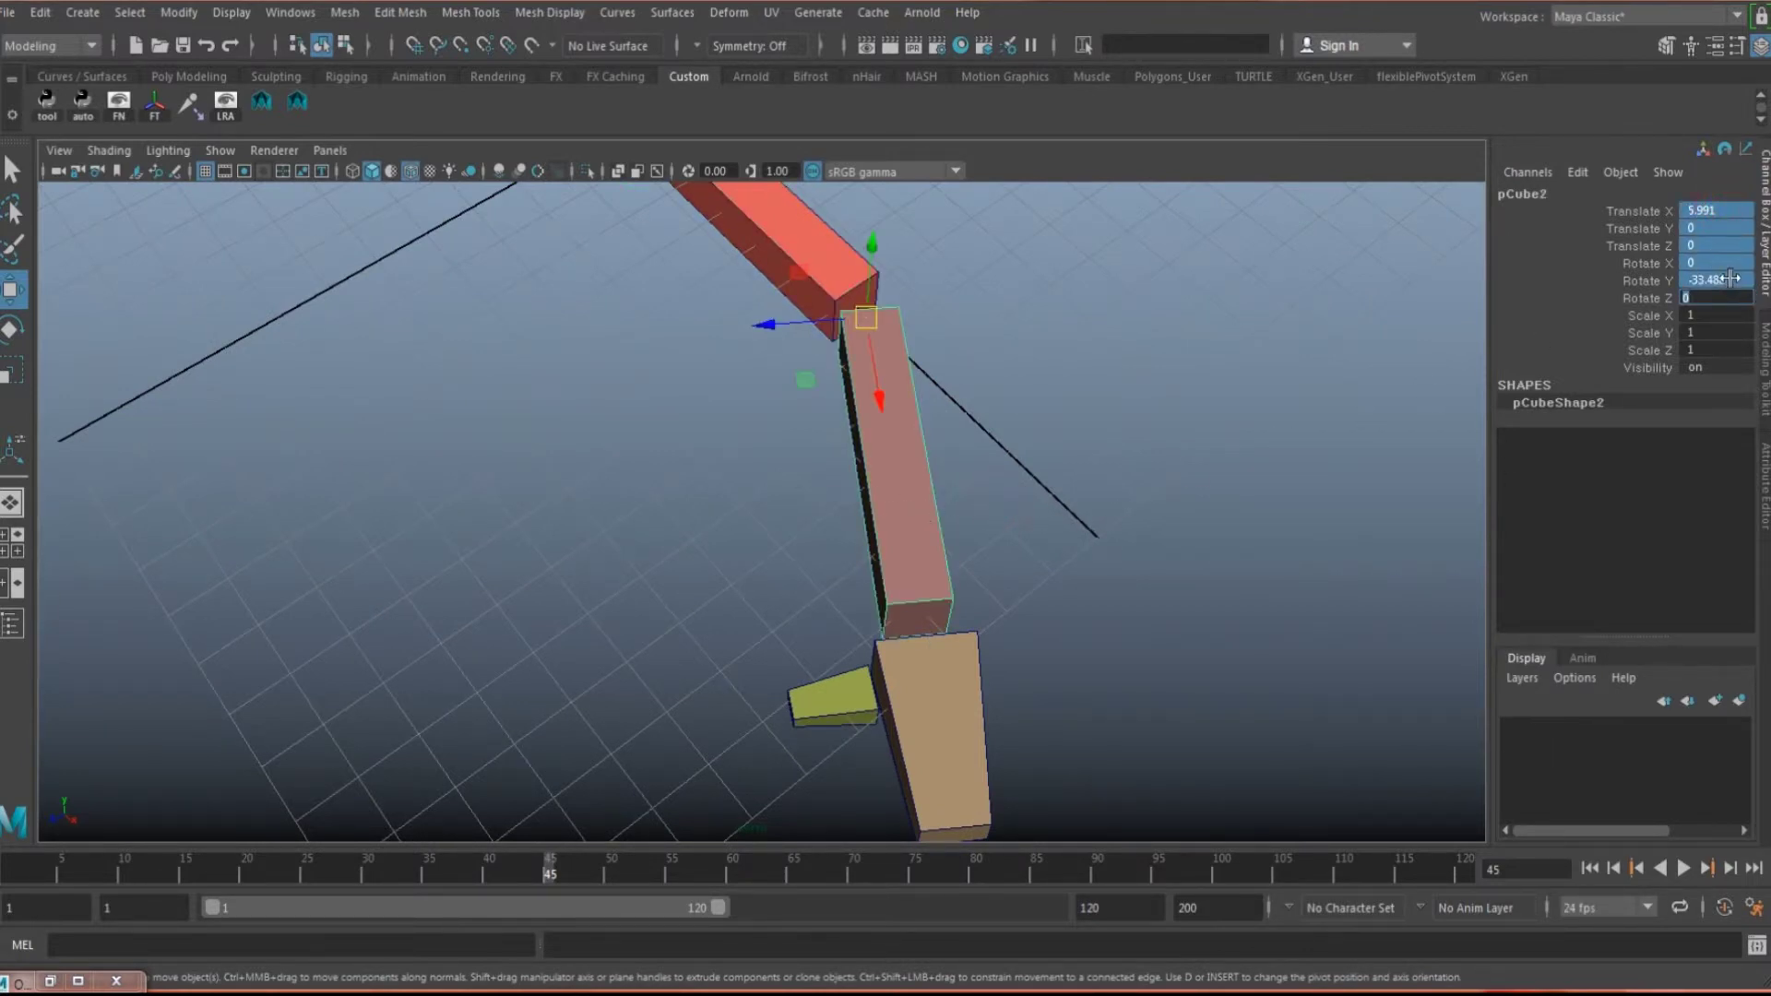
click(1715, 278)
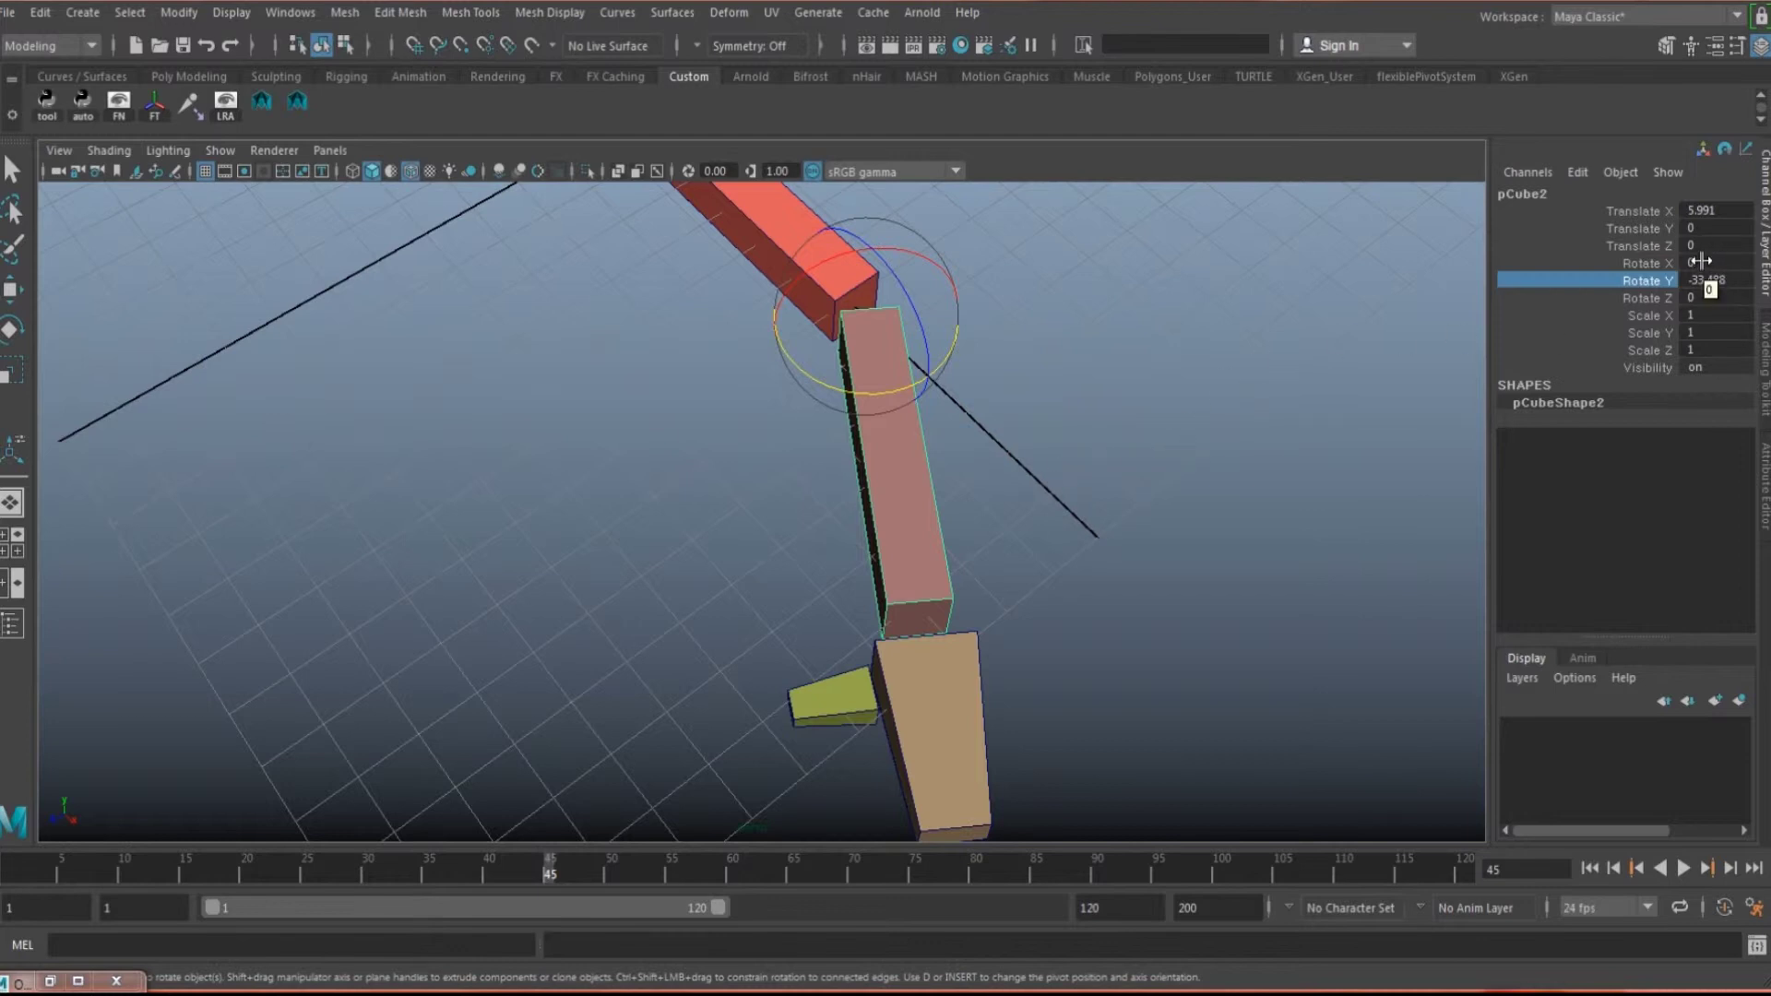
click(1711, 210)
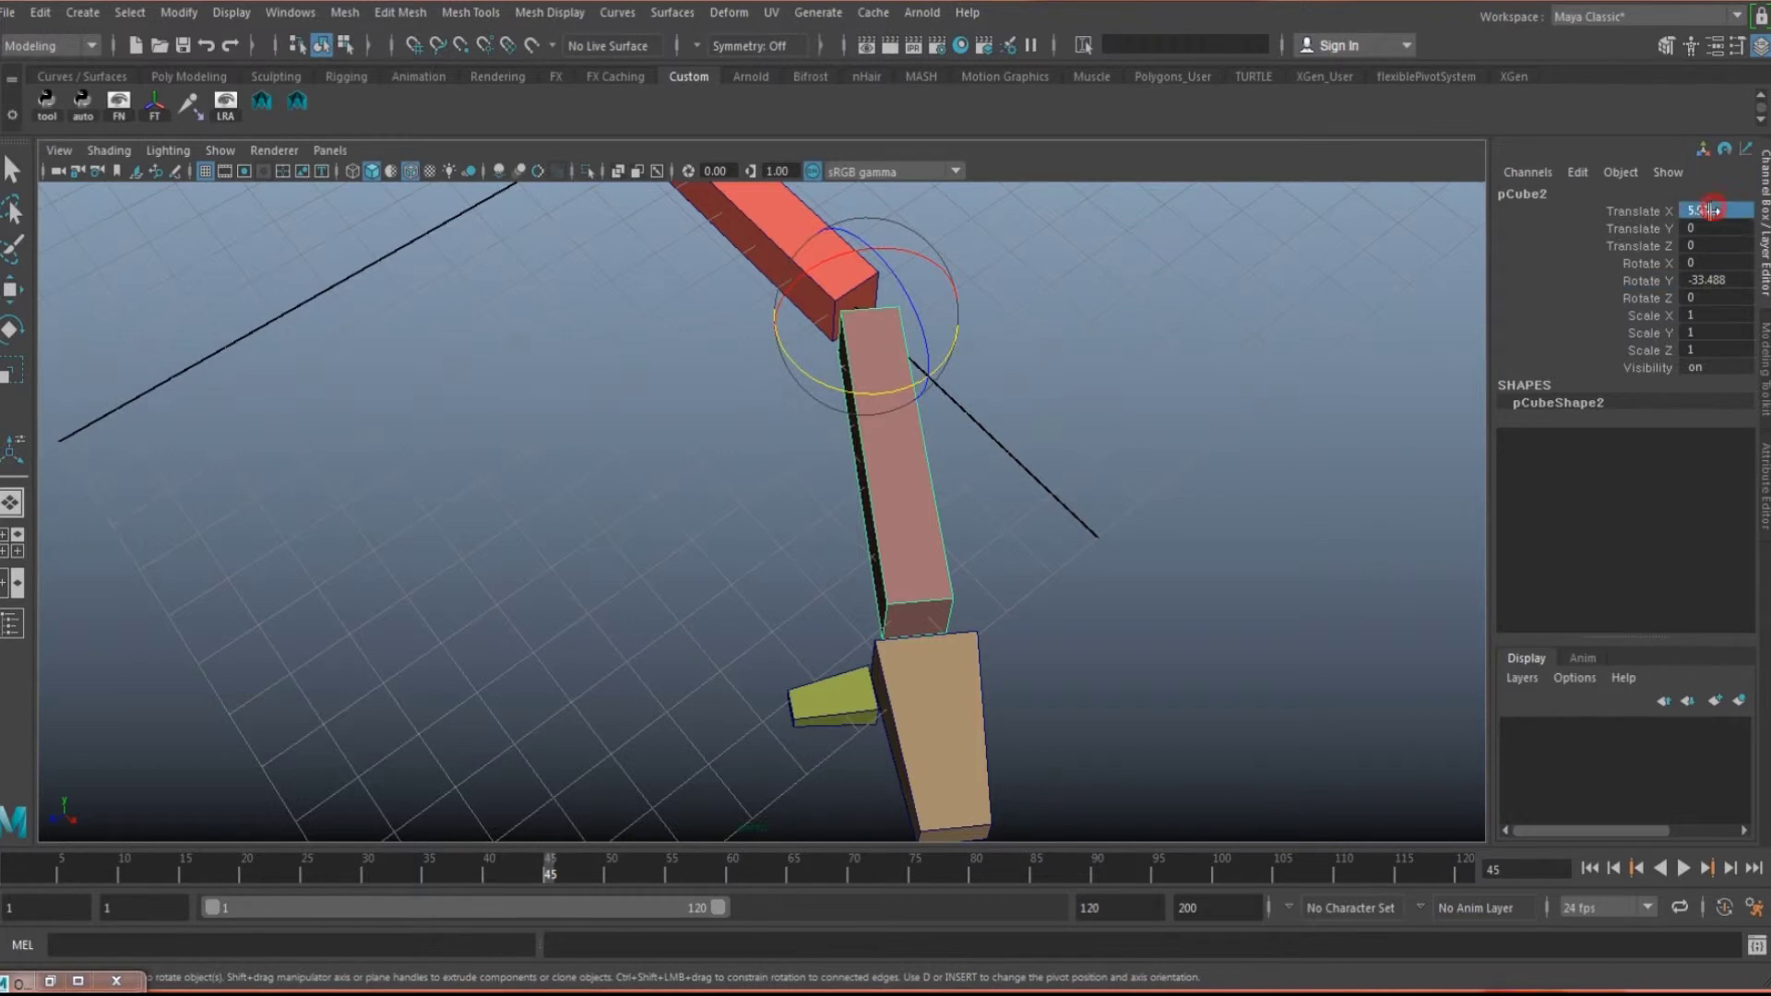
drag(1711, 211, 1702, 297)
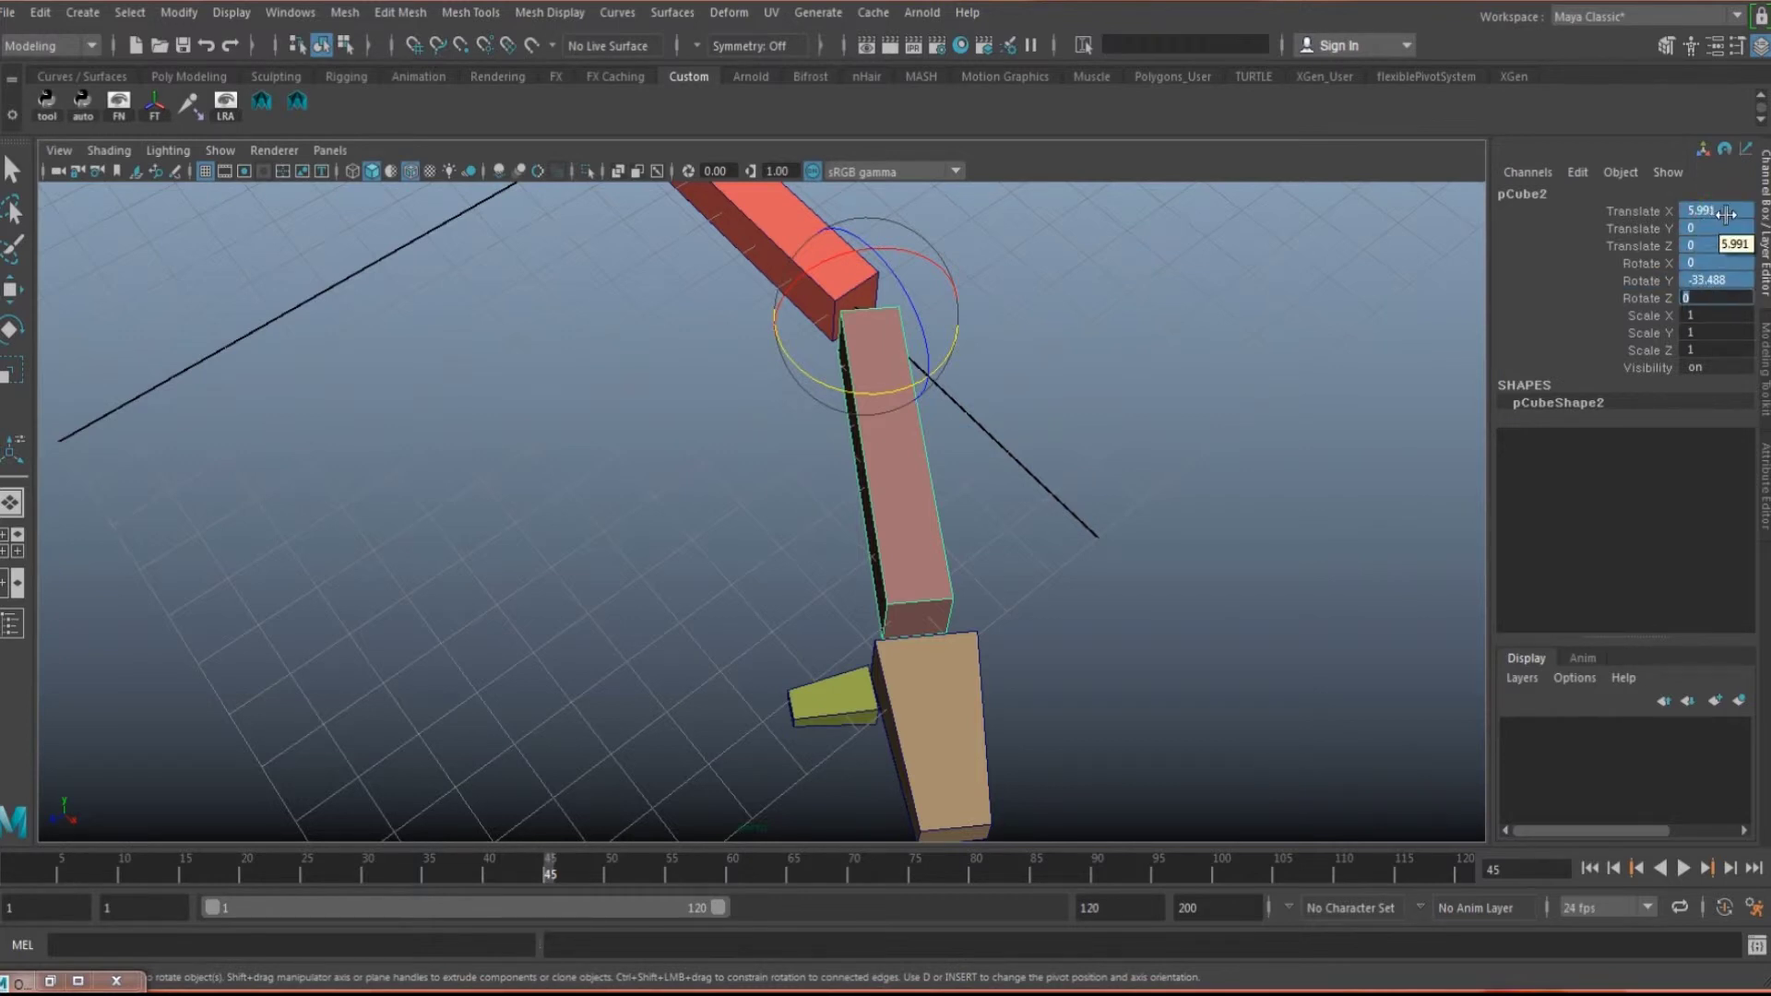
key(Return)
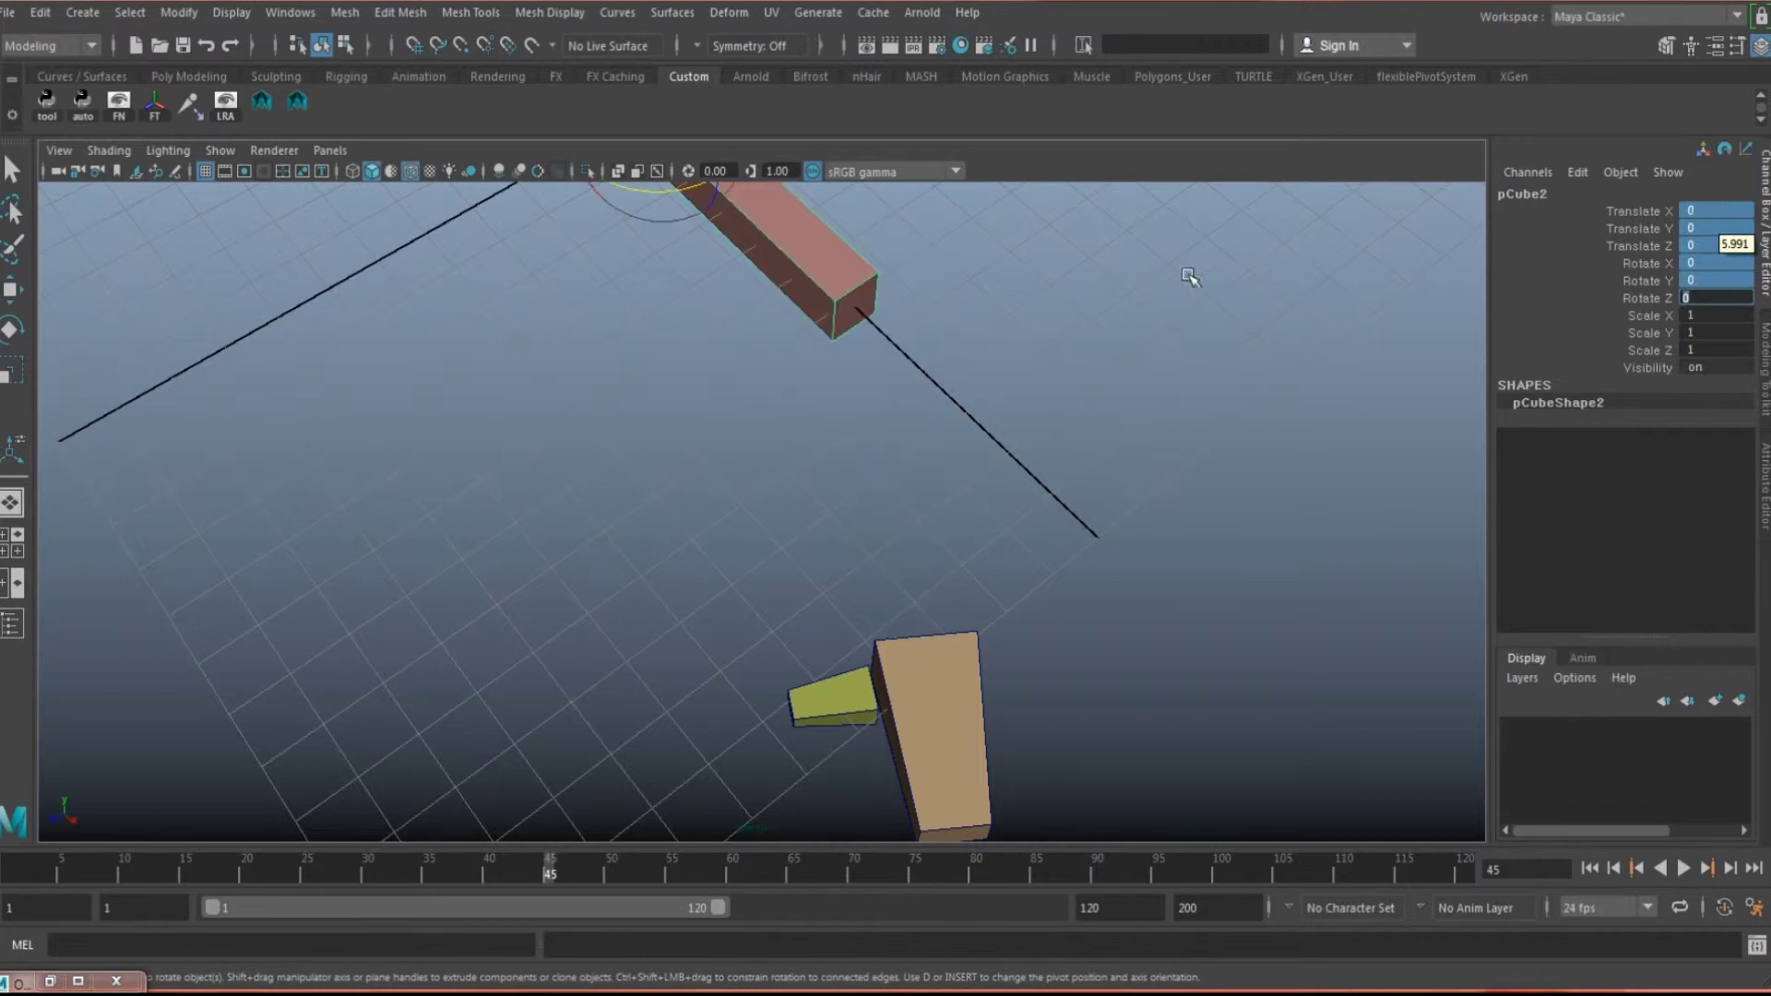
key(f)
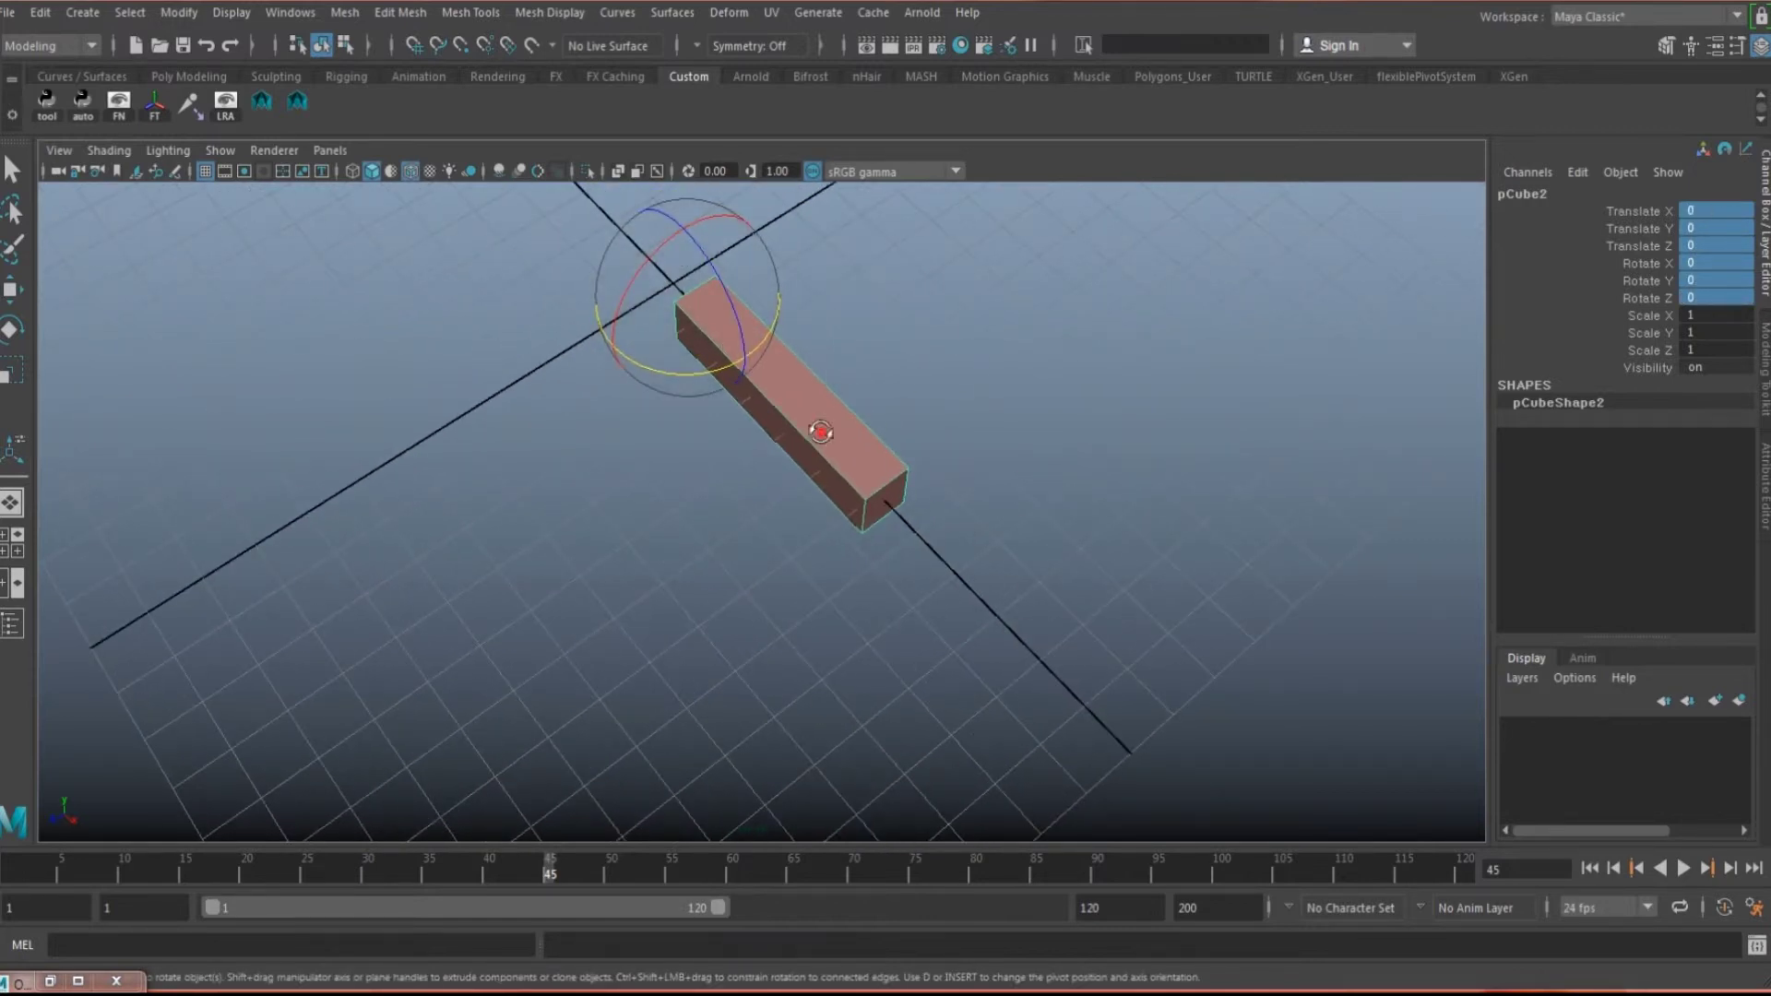
alt+drag(815, 426, 767, 374)
key(ctrl+z)
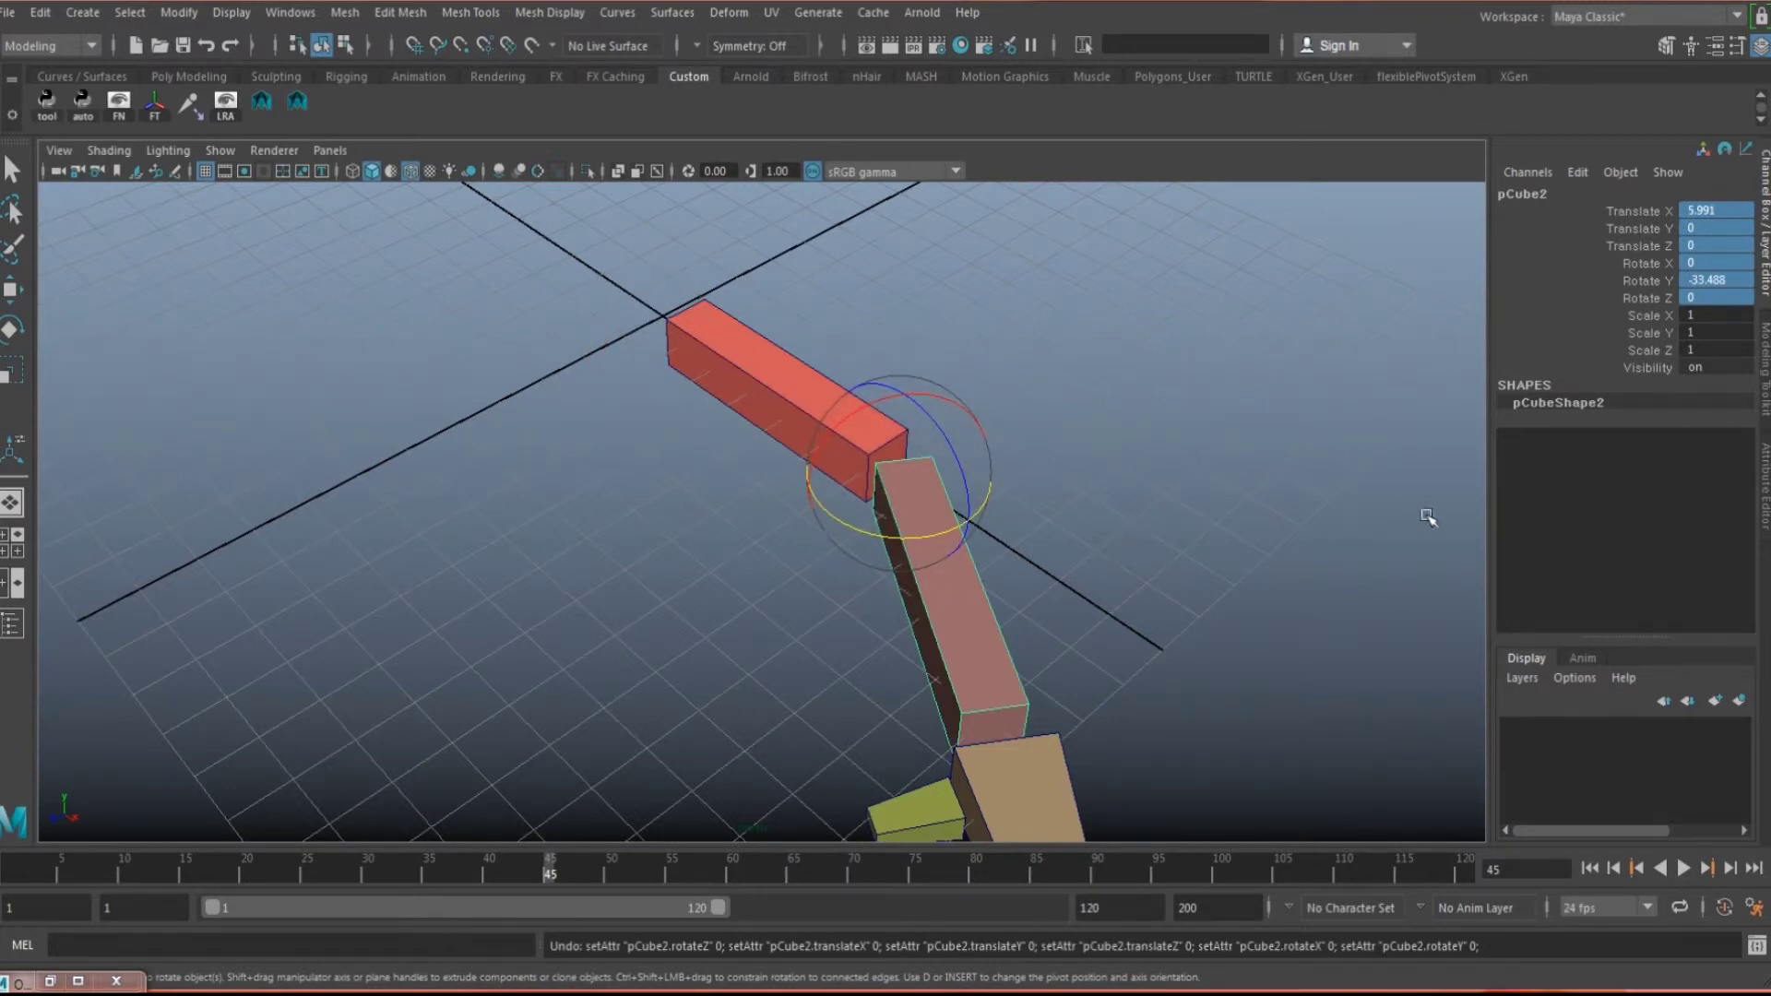
alt+middle_drag(1185, 597, 1167, 498)
alt+drag(1166, 499, 1173, 545)
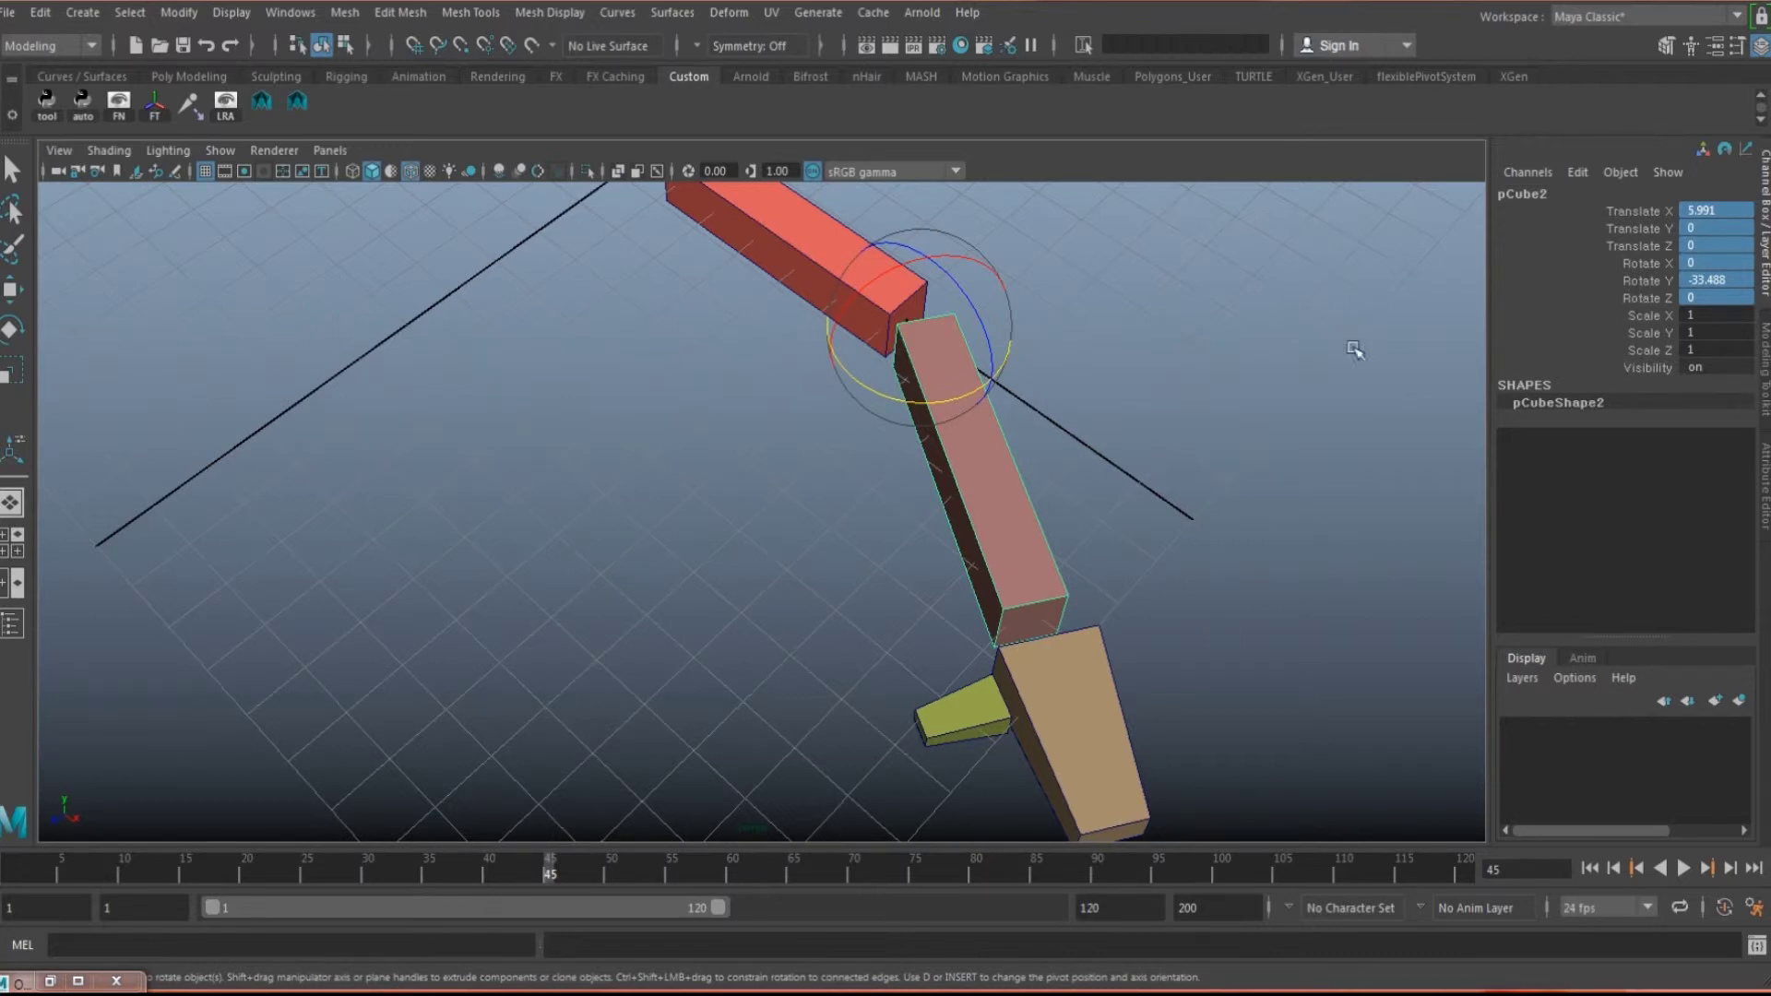
alt+drag(1119, 439, 1016, 427)
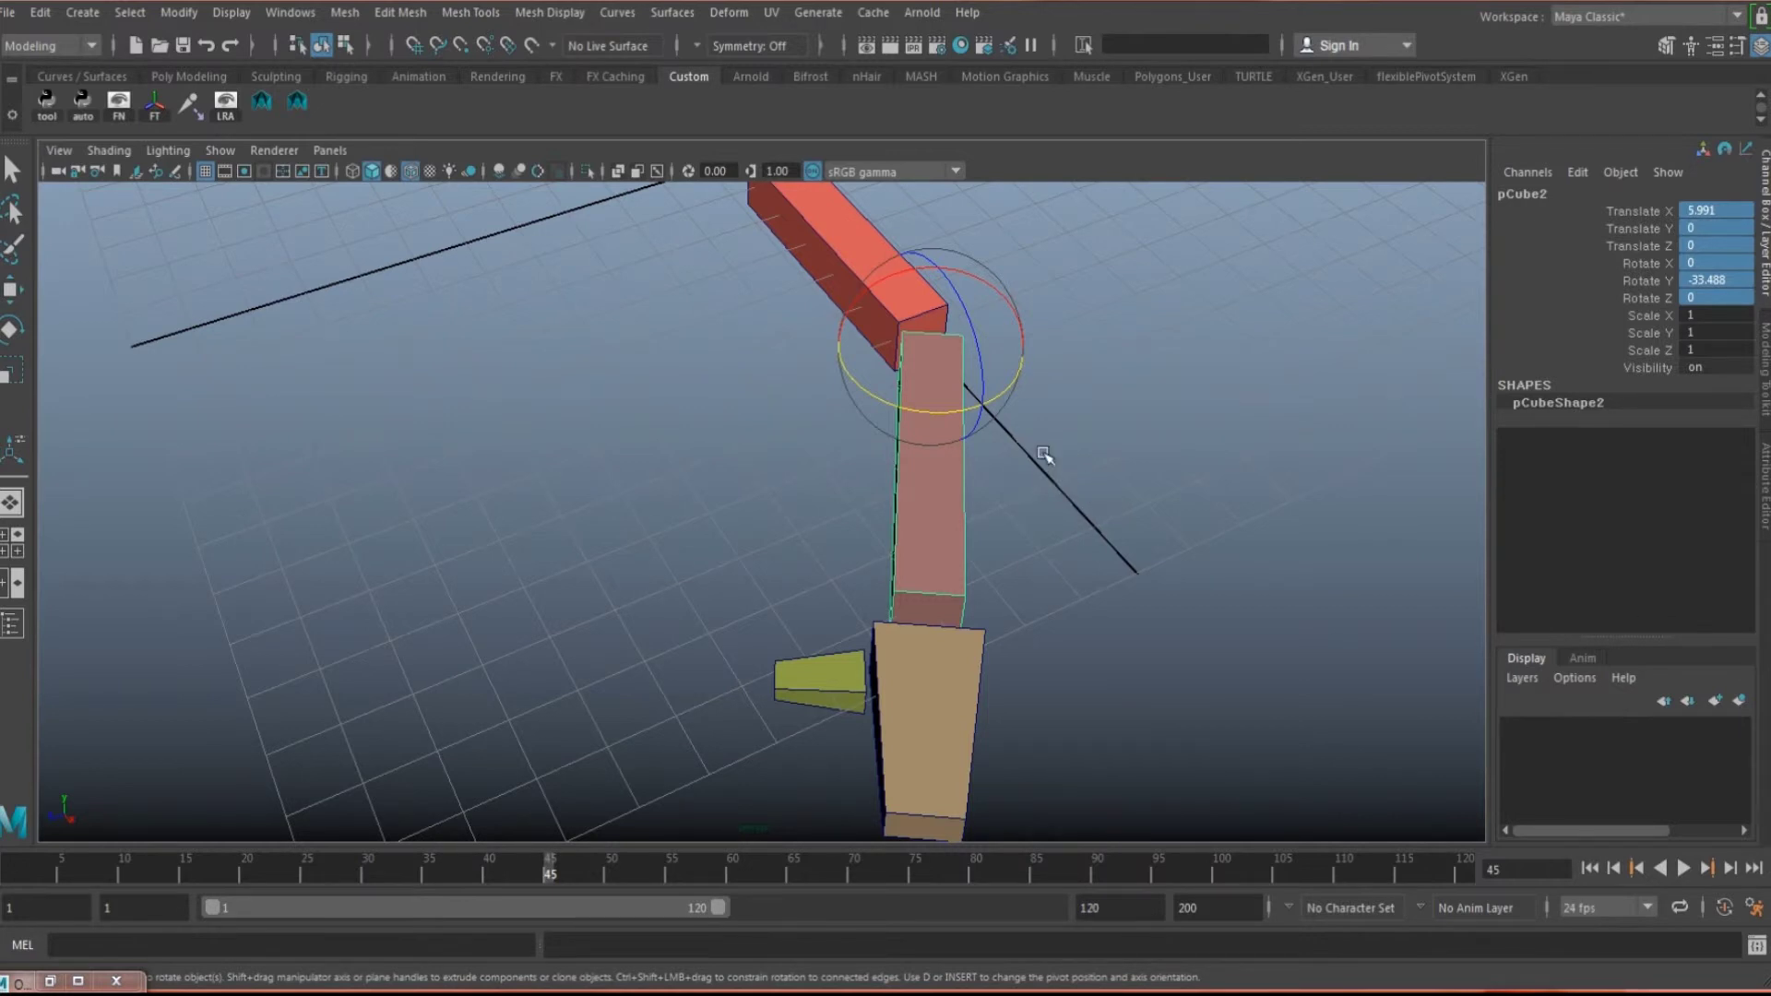
key(w)
alt+drag(910, 494, 957, 428)
alt+middle_drag(827, 418, 835, 447)
scroll(845, 450, up, 2)
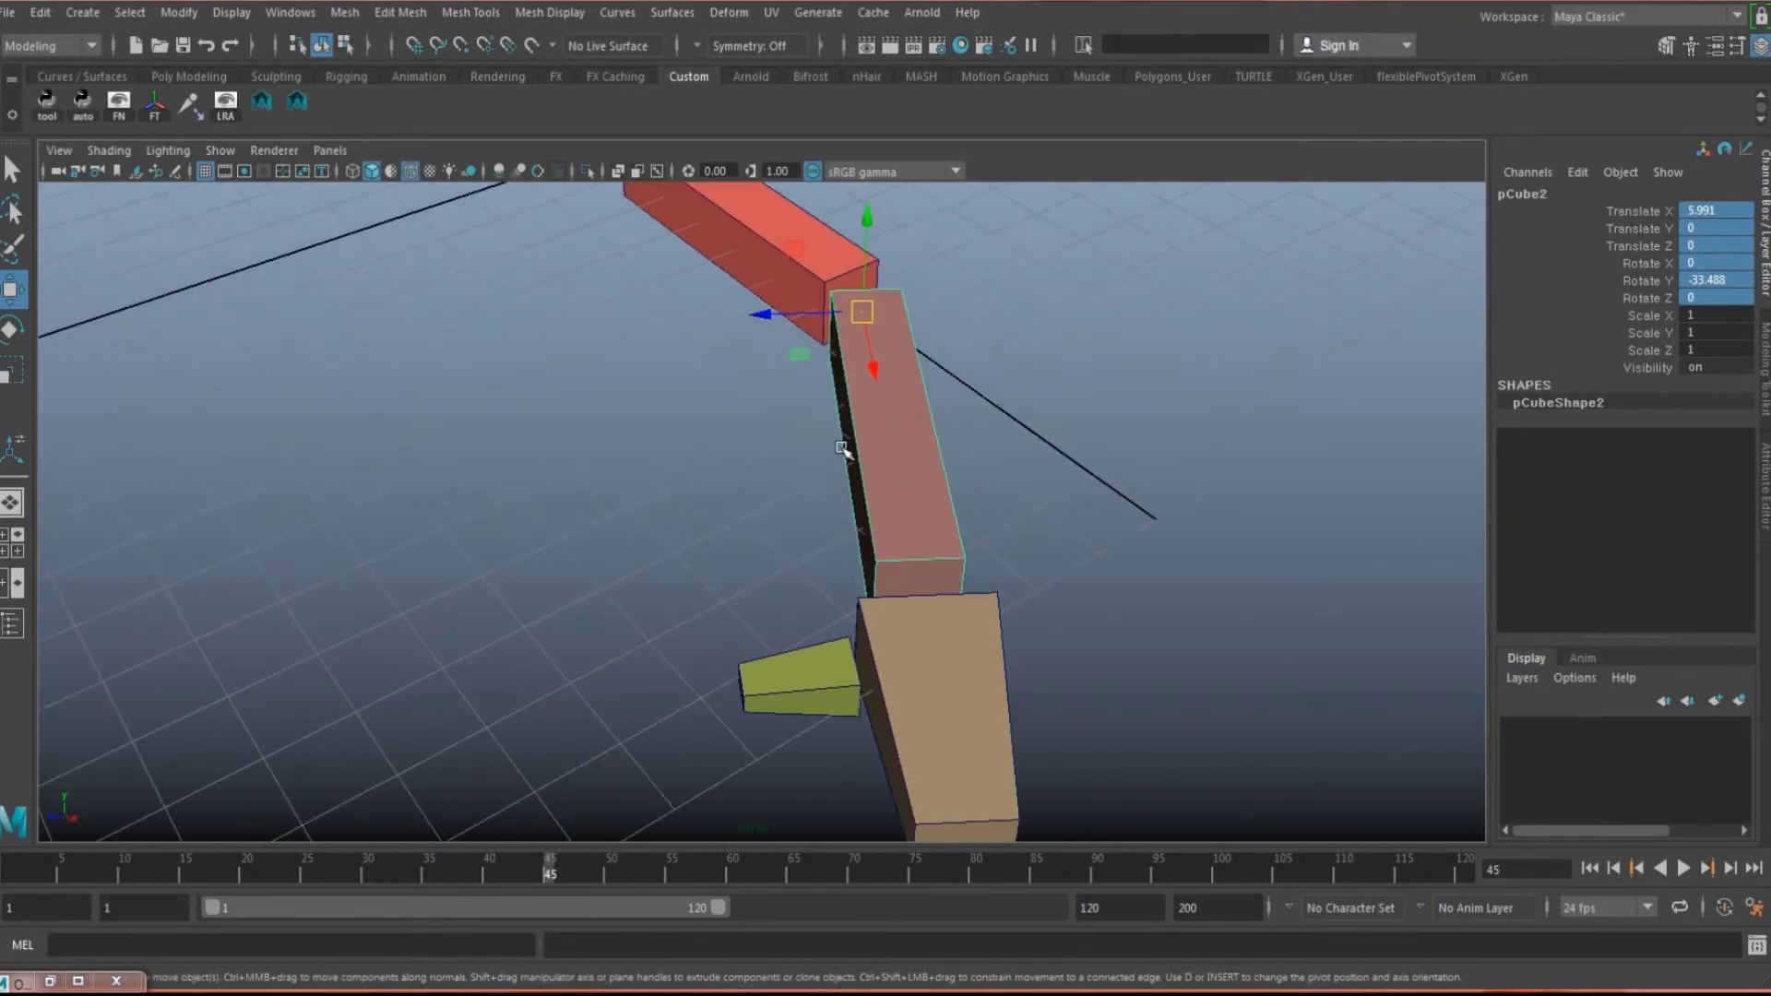
alt+drag(841, 449, 924, 439)
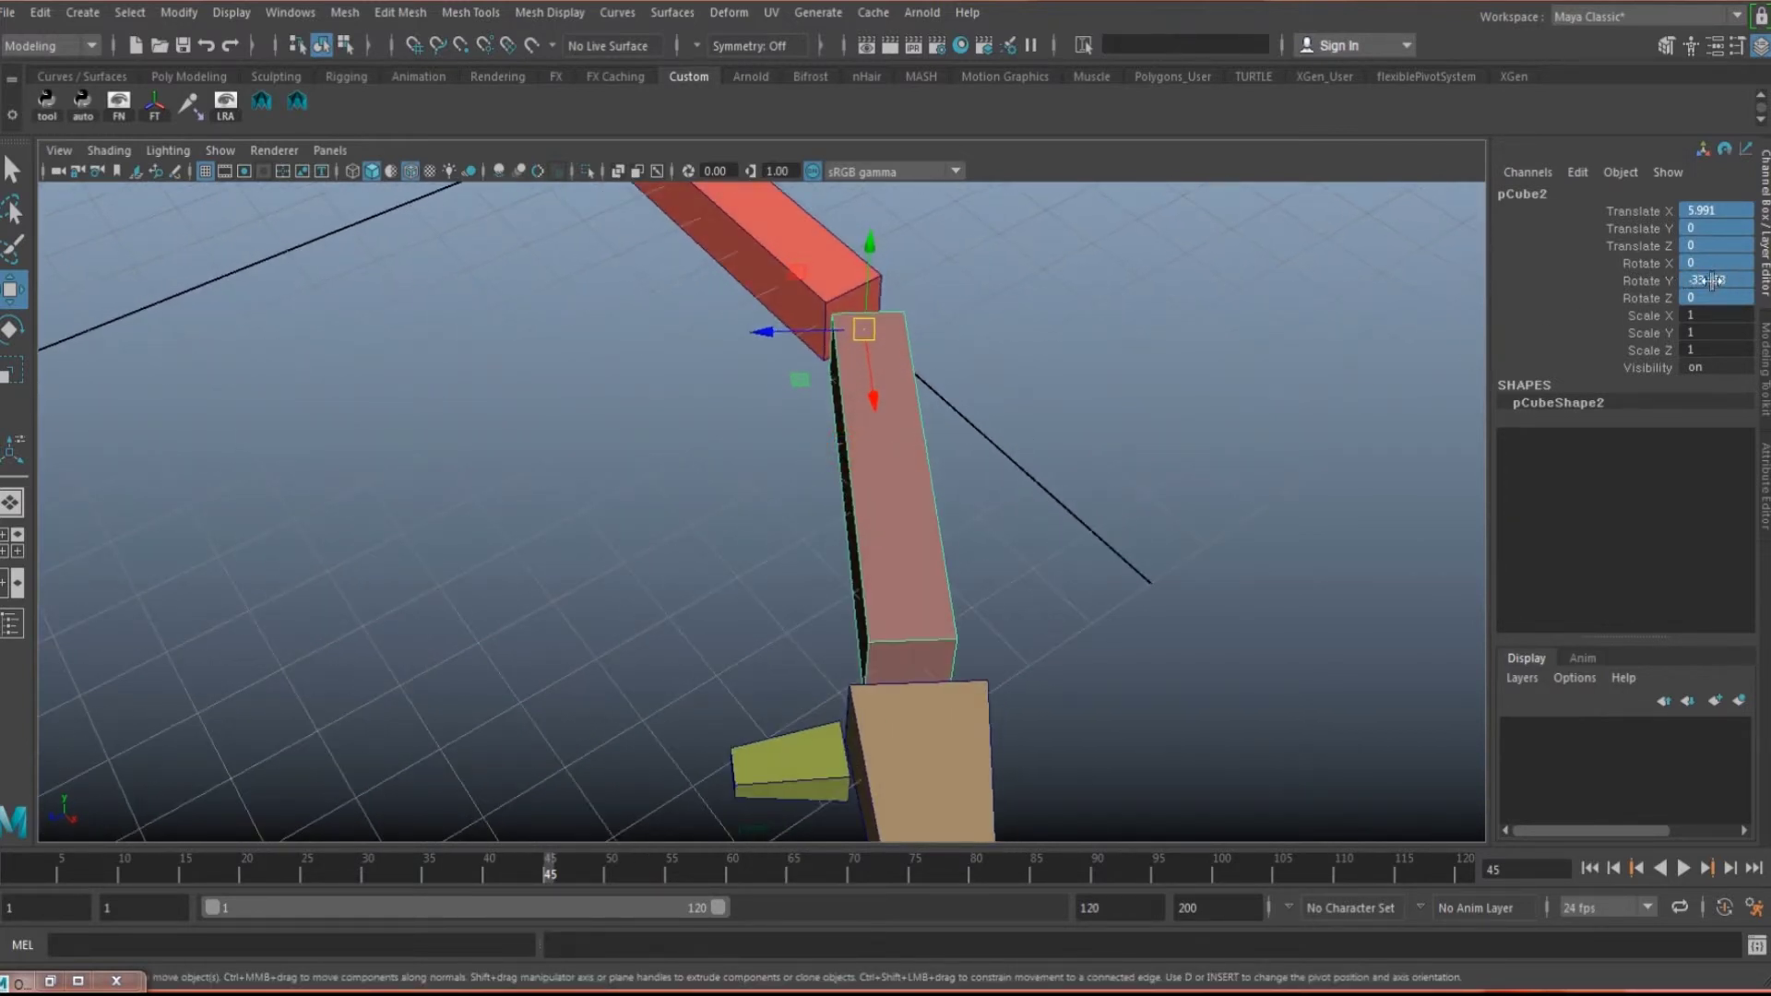
click(1664, 275)
key(e)
alt+drag(877, 418, 901, 405)
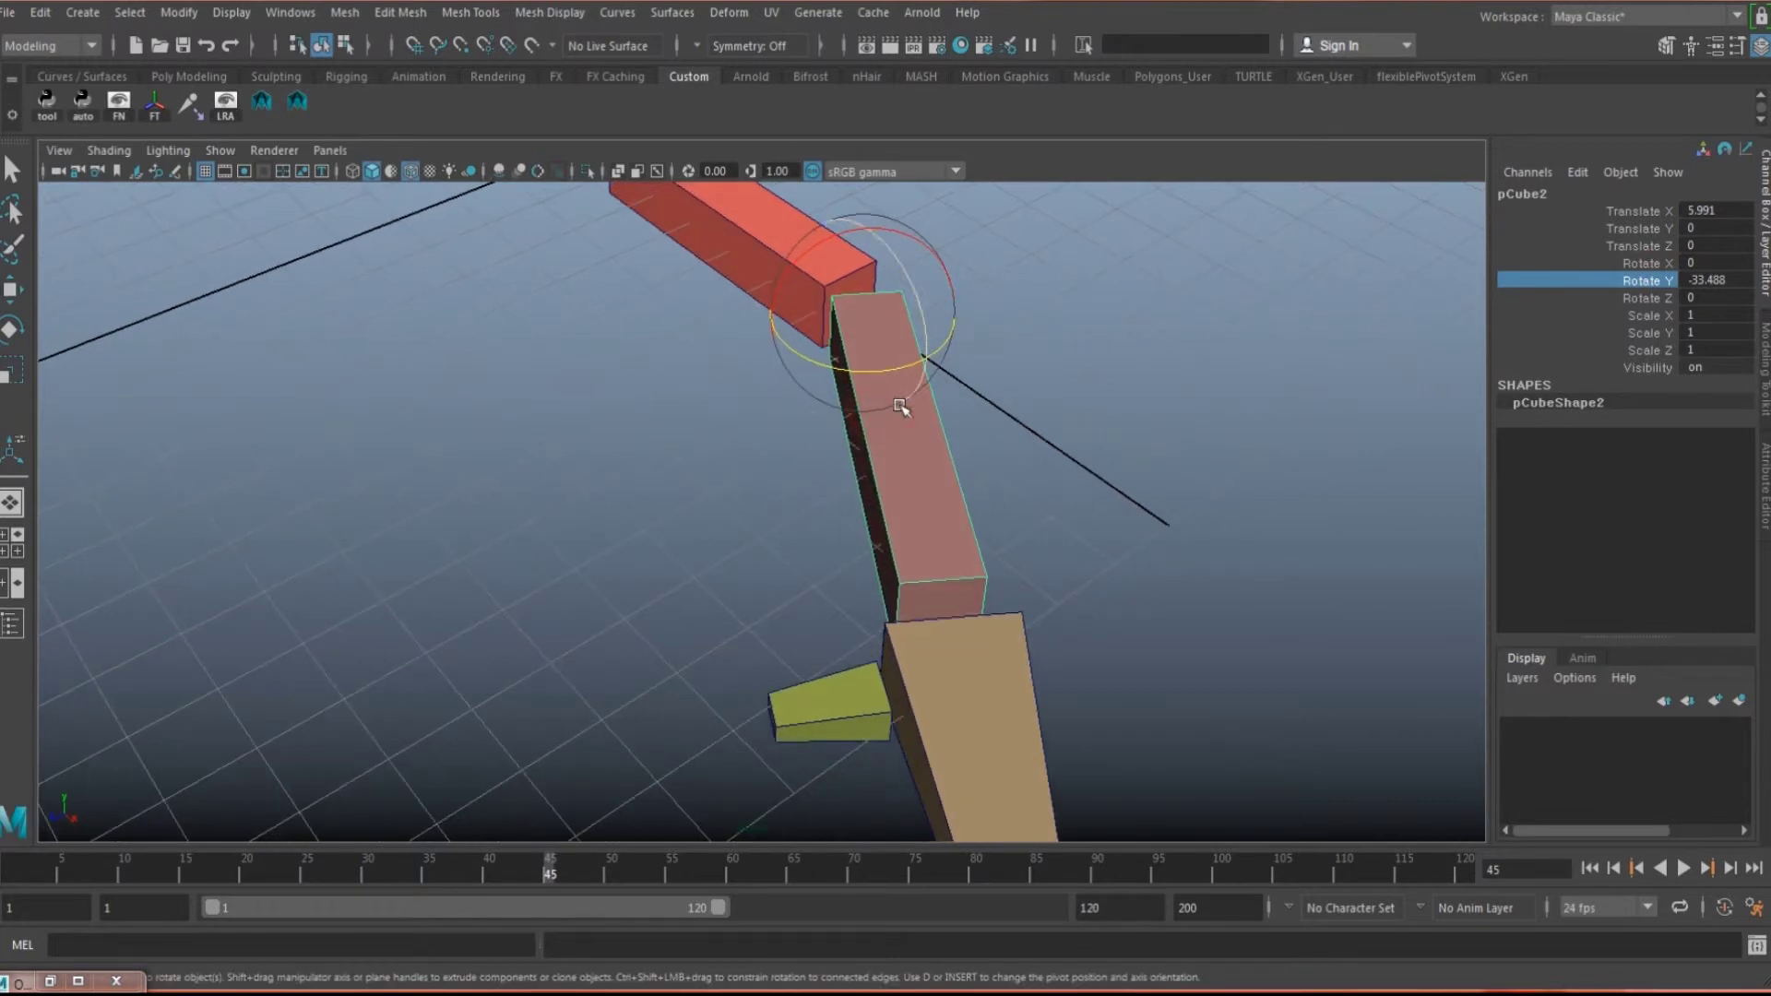
drag(830, 244, 795, 317)
key(ctrl+z)
alt+middle_drag(706, 412, 689, 400)
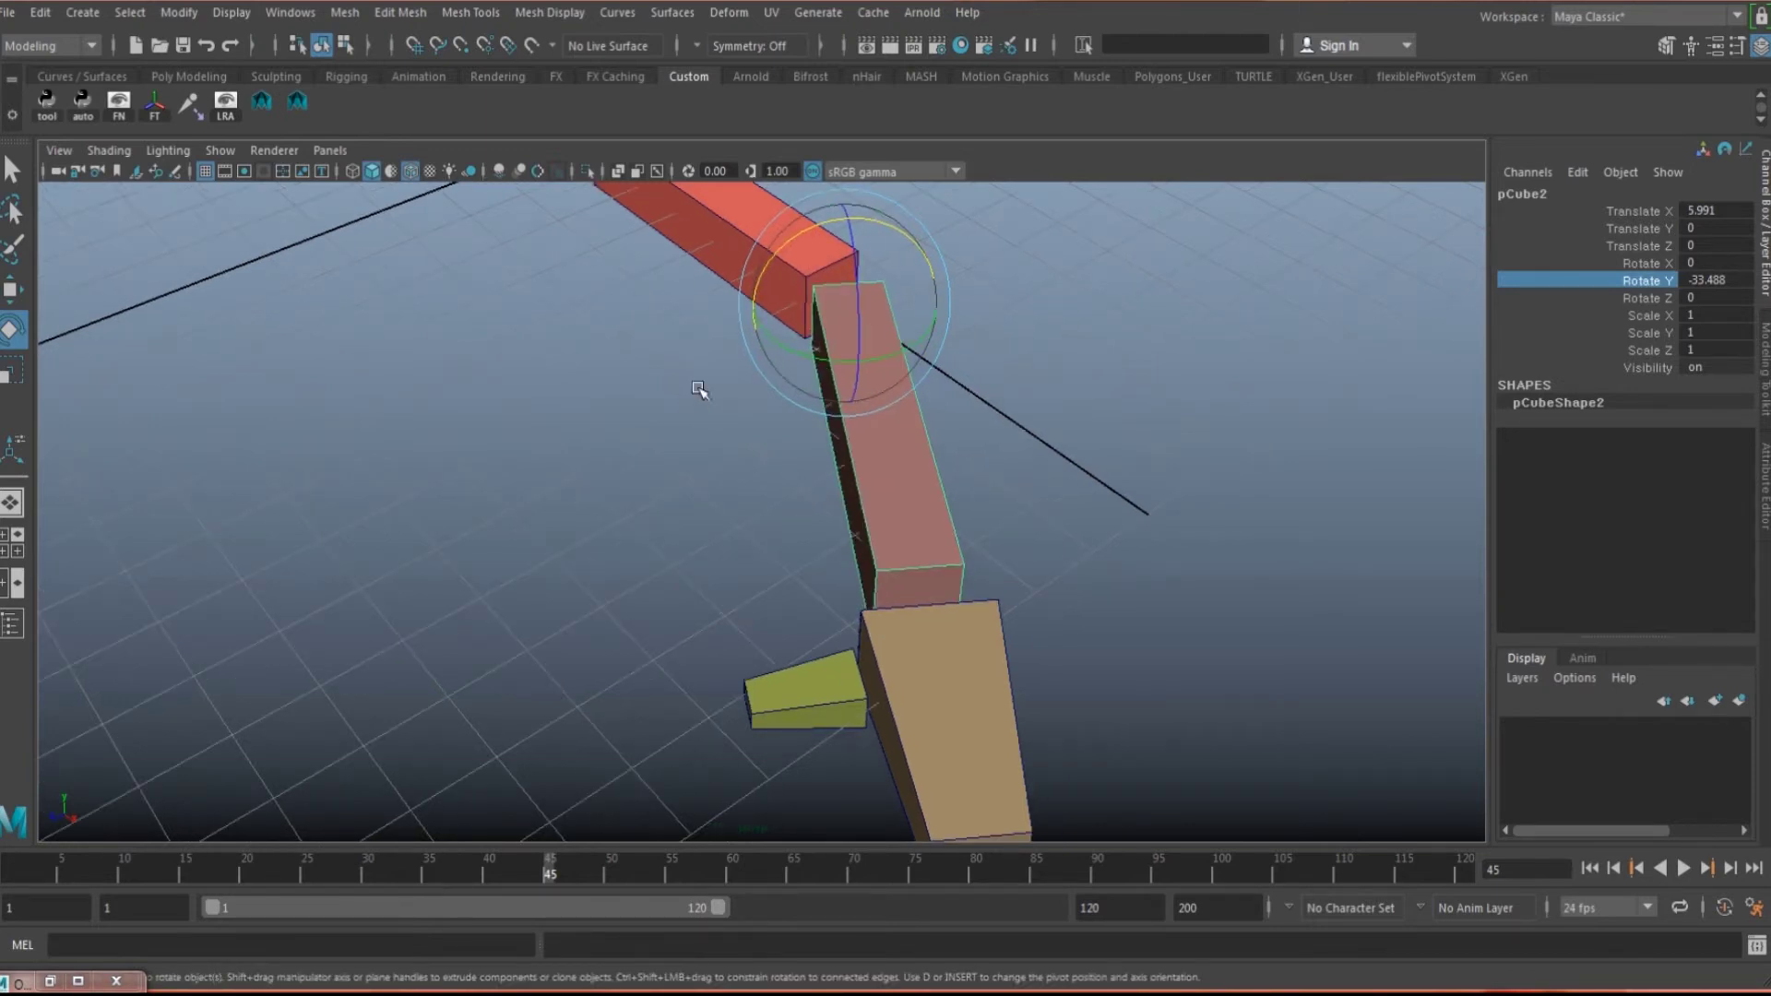
alt+drag(565, 322, 441, 279)
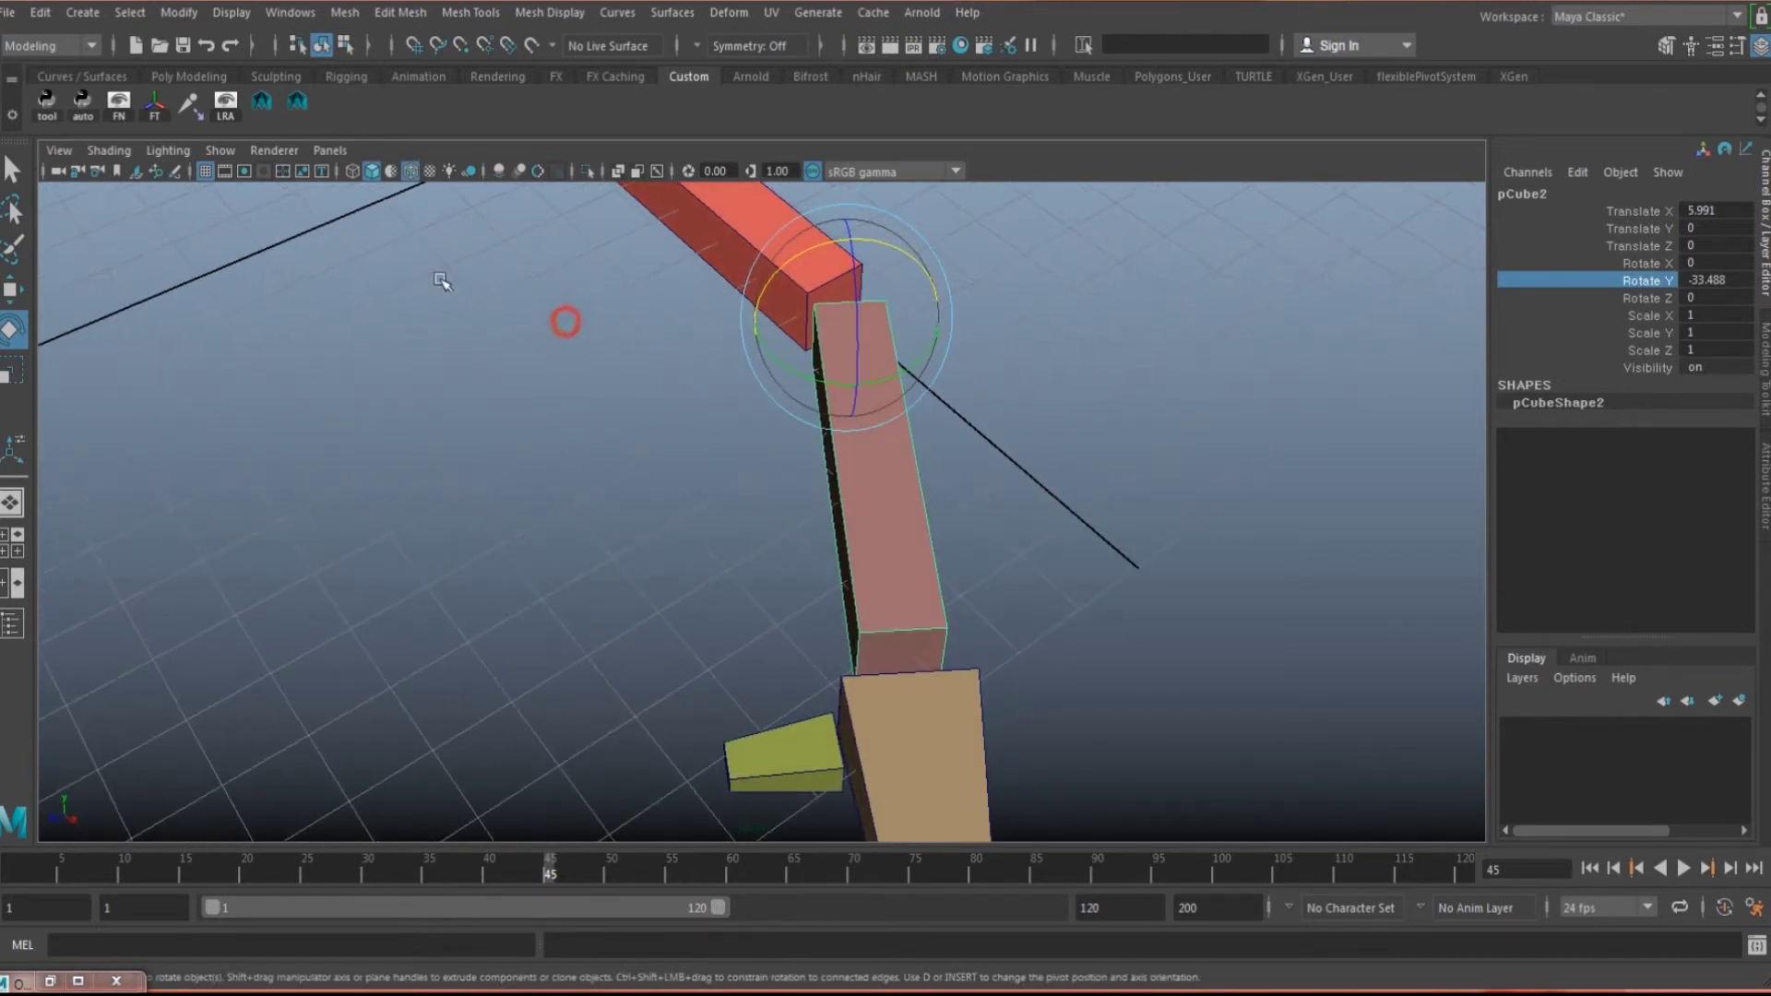
click(177, 13)
Freeze pCube2's transformations with Modify > Freeze Transformations, then deselect and reselect it to confirm zeroed values
mouse_move(231, 13)
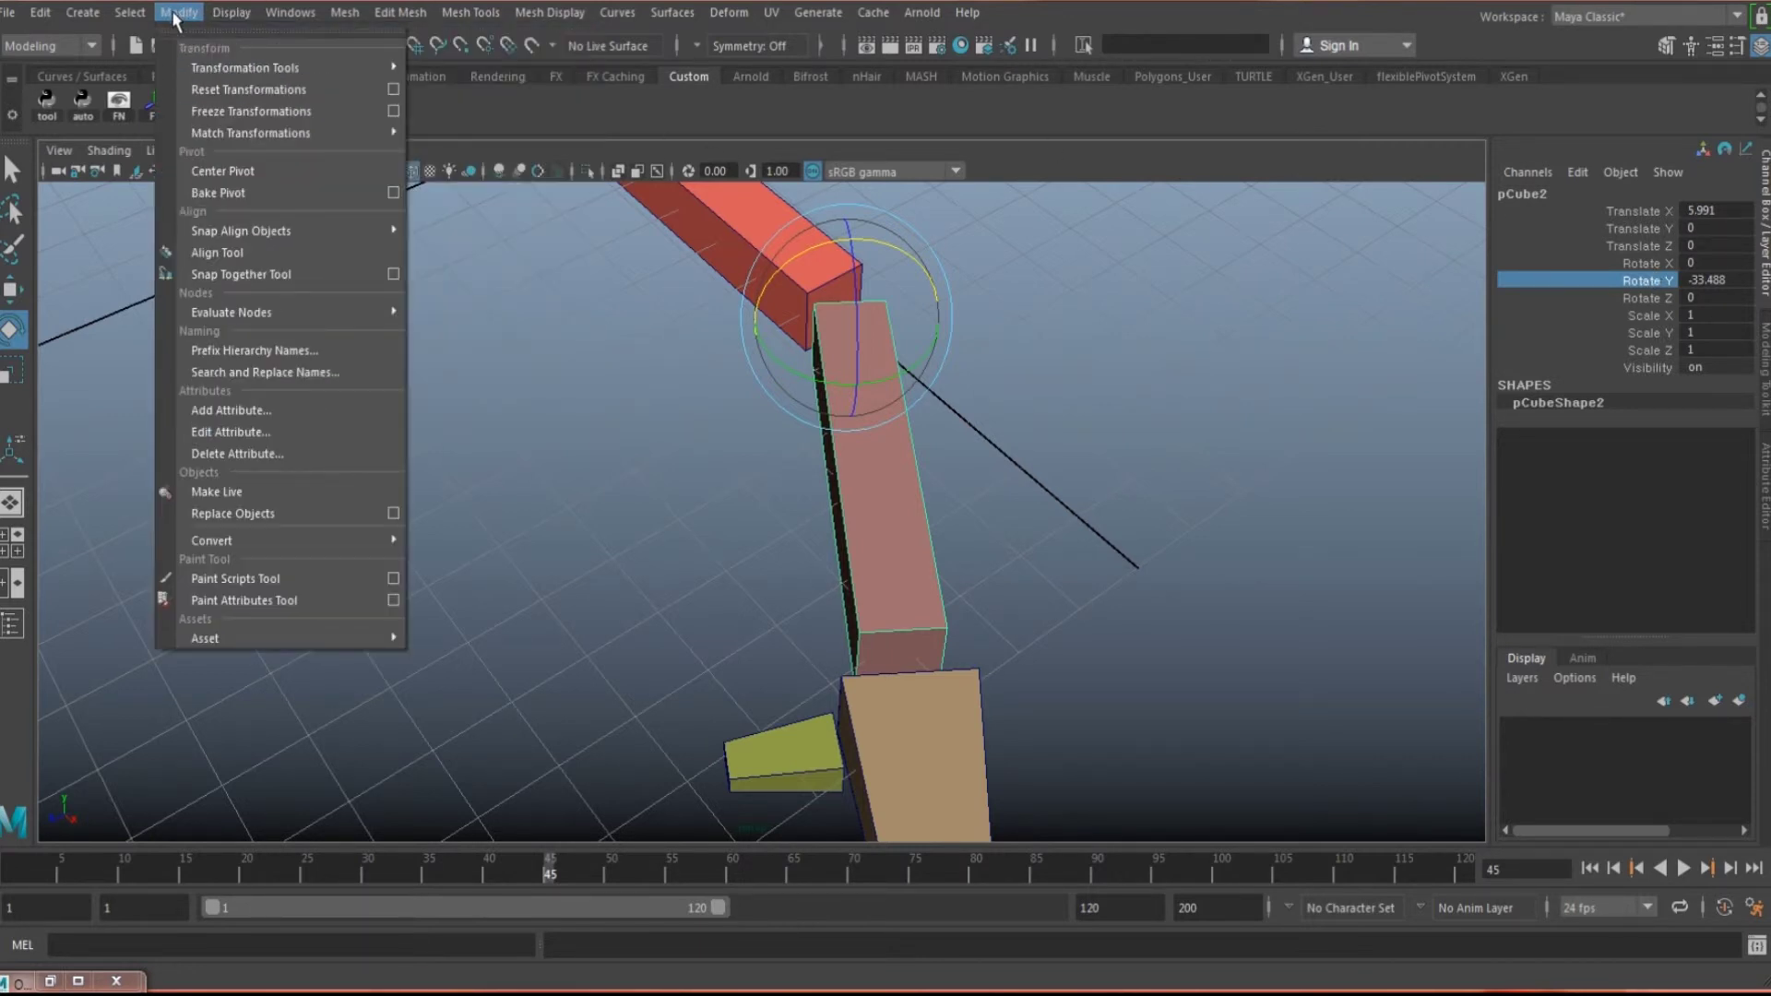
click(304, 111)
alt+drag(862, 335, 803, 376)
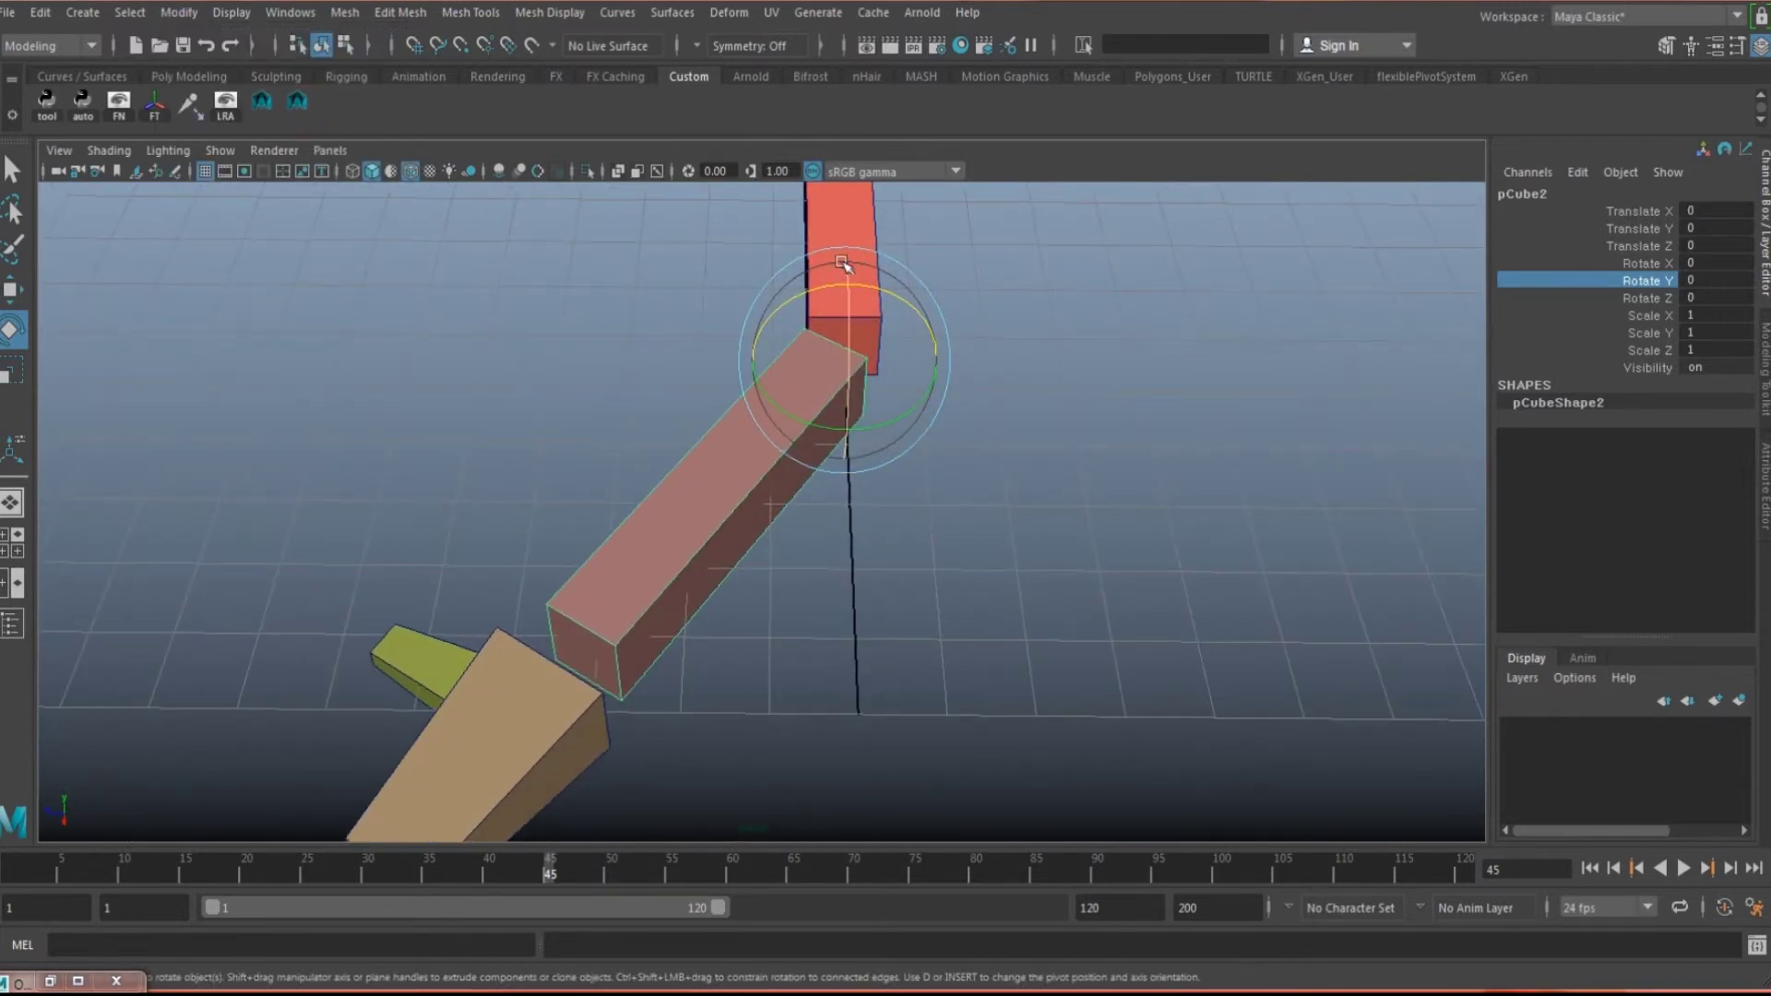
click(54, 784)
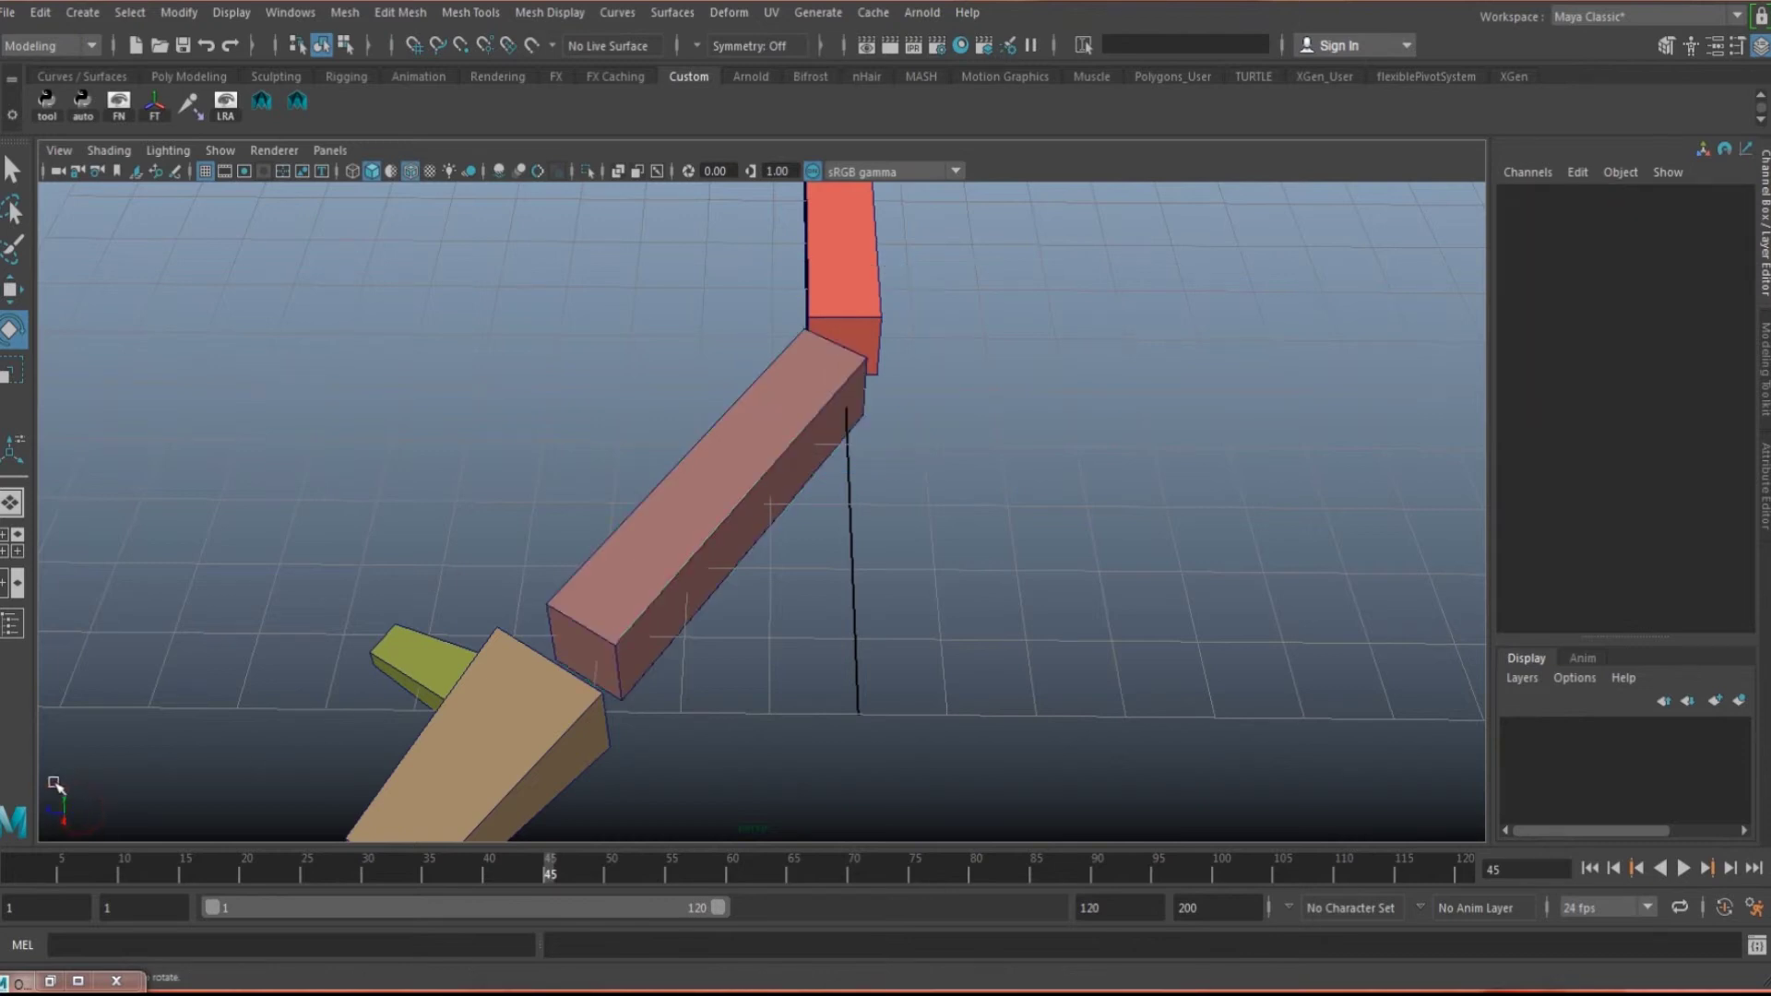
drag(653, 523, 916, 592)
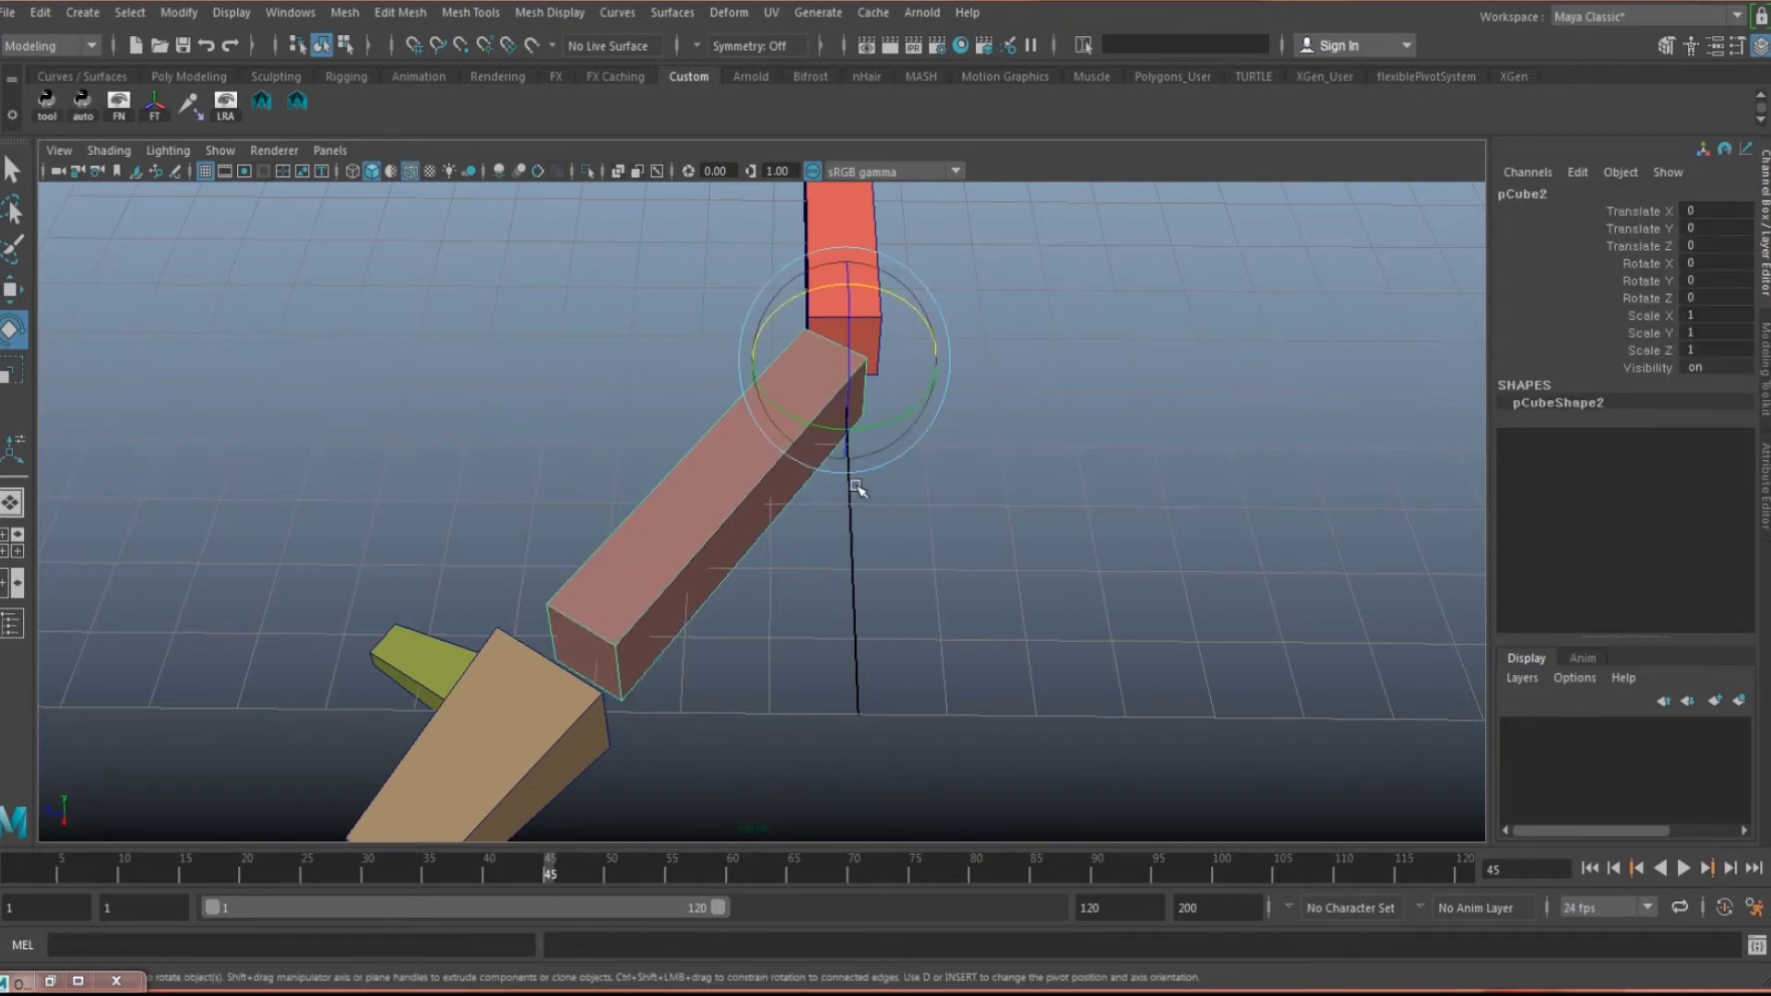
alt+drag(787, 440, 847, 397)
key(ctrl+z)
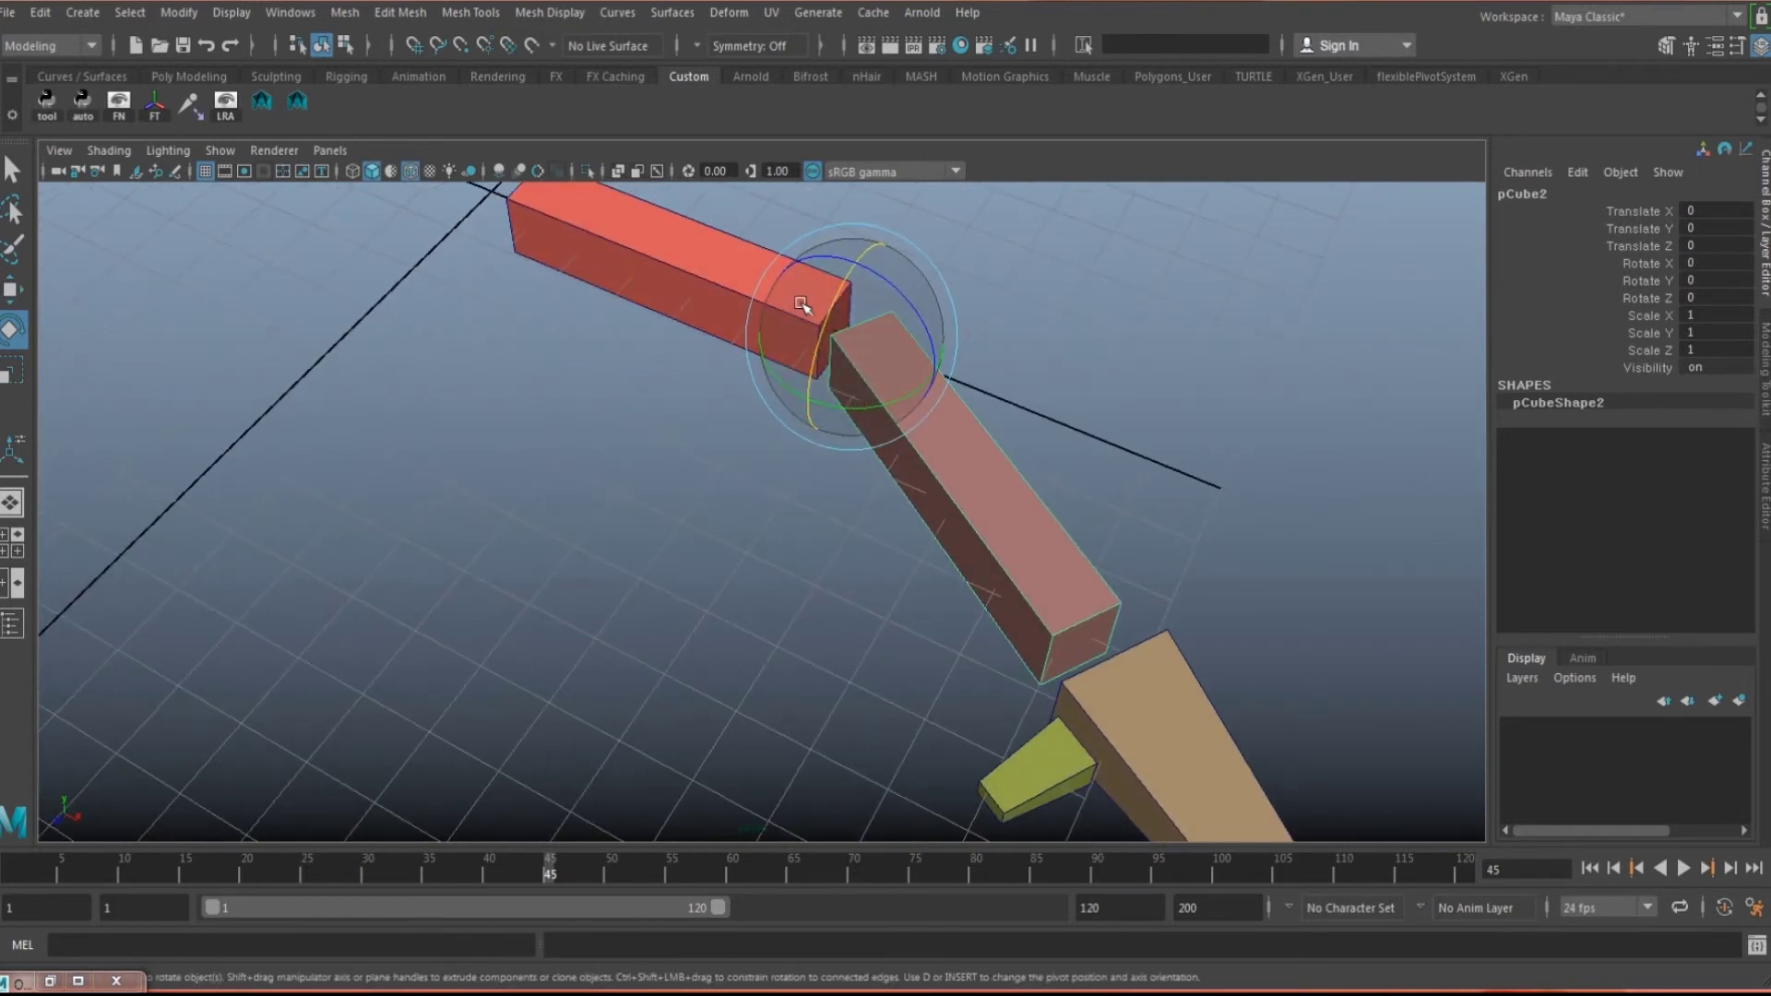
drag(802, 305, 1000, 407)
key(ctrl+z)
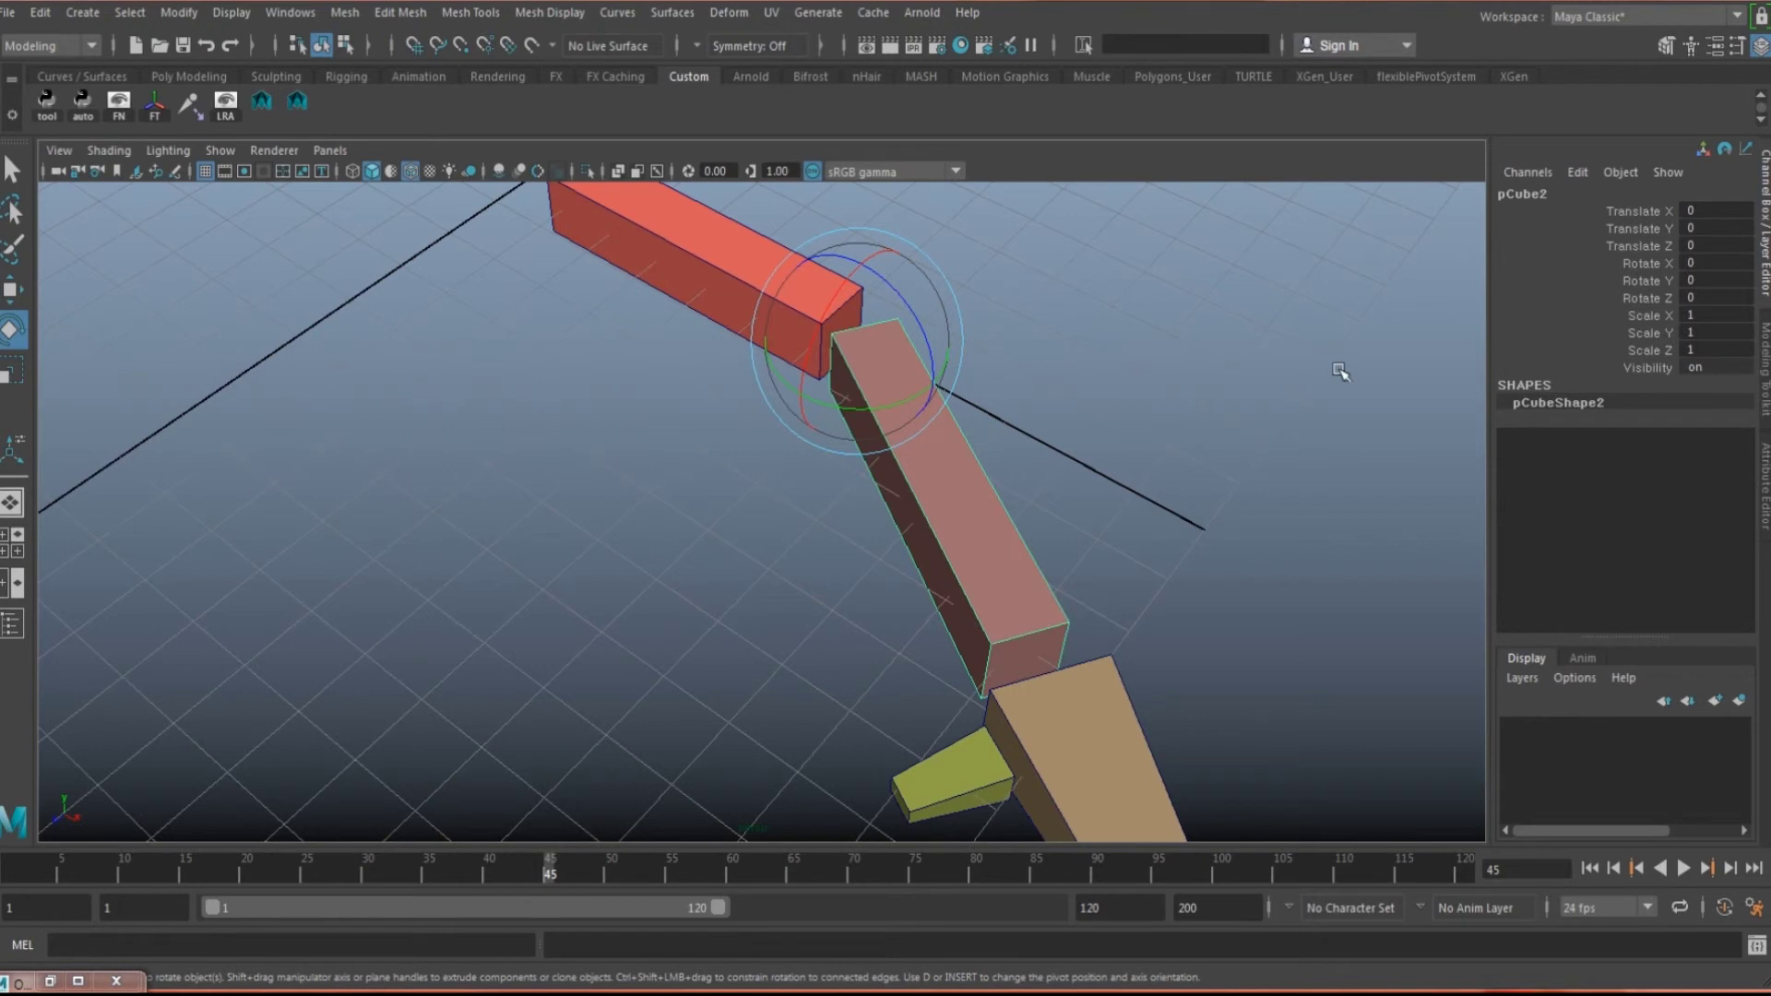
alt+middle_drag(1340, 371, 1314, 341)
alt+drag(1295, 395, 1252, 401)
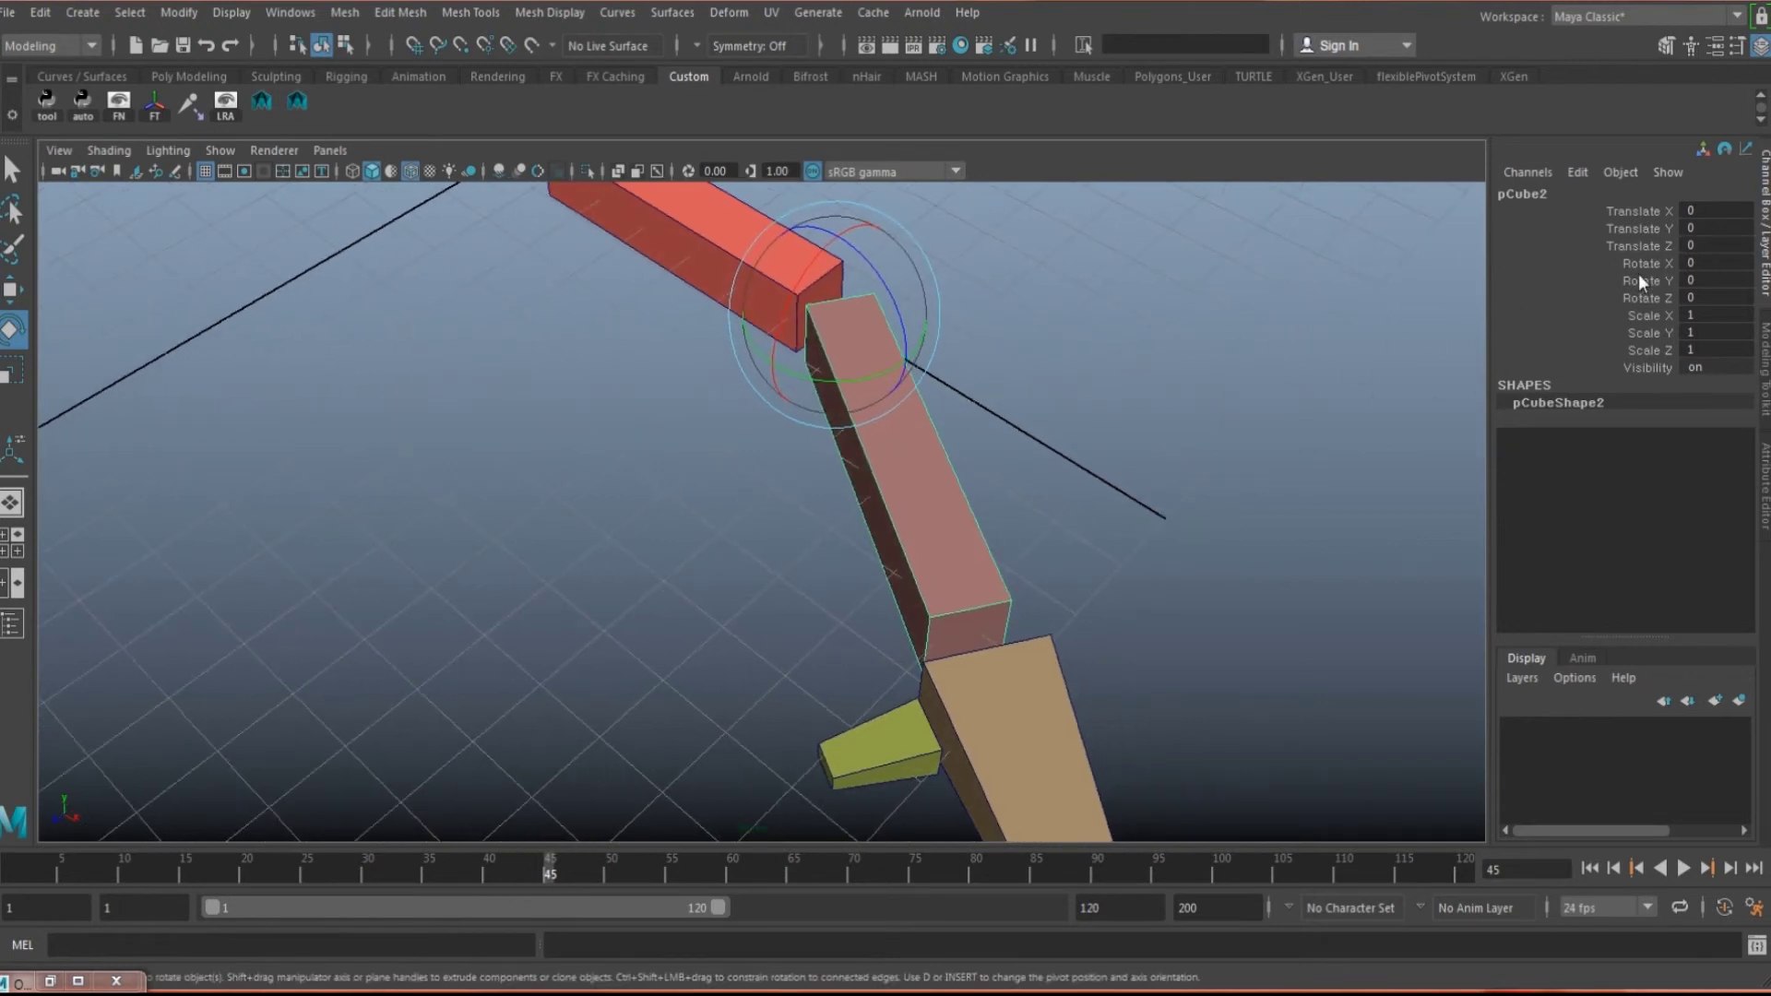
alt+middle_drag(1103, 366, 1140, 464)
key(ctrl+z)
Undo the freeze so pCube2 returns to Translate X 5.991 and Rotate Y -33.488, and inspect its Rotate channels
key(ctrl+z)
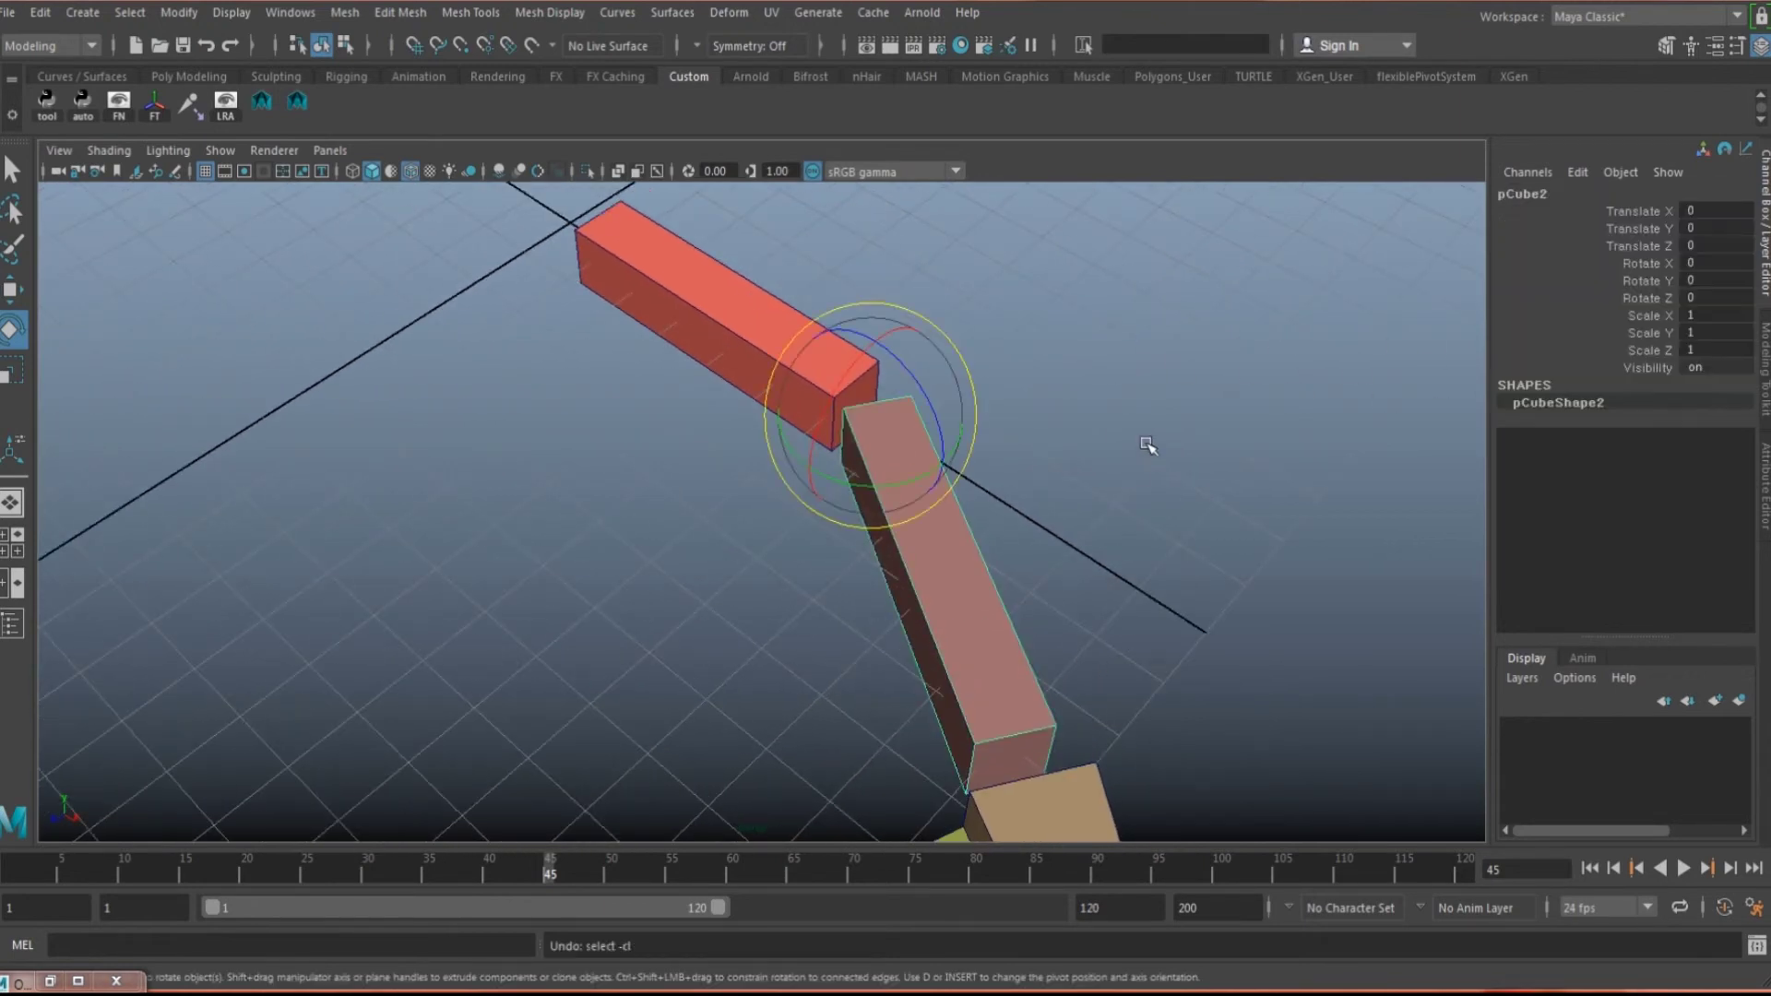
key(ctrl+z)
alt+middle_drag(1131, 439, 1129, 372)
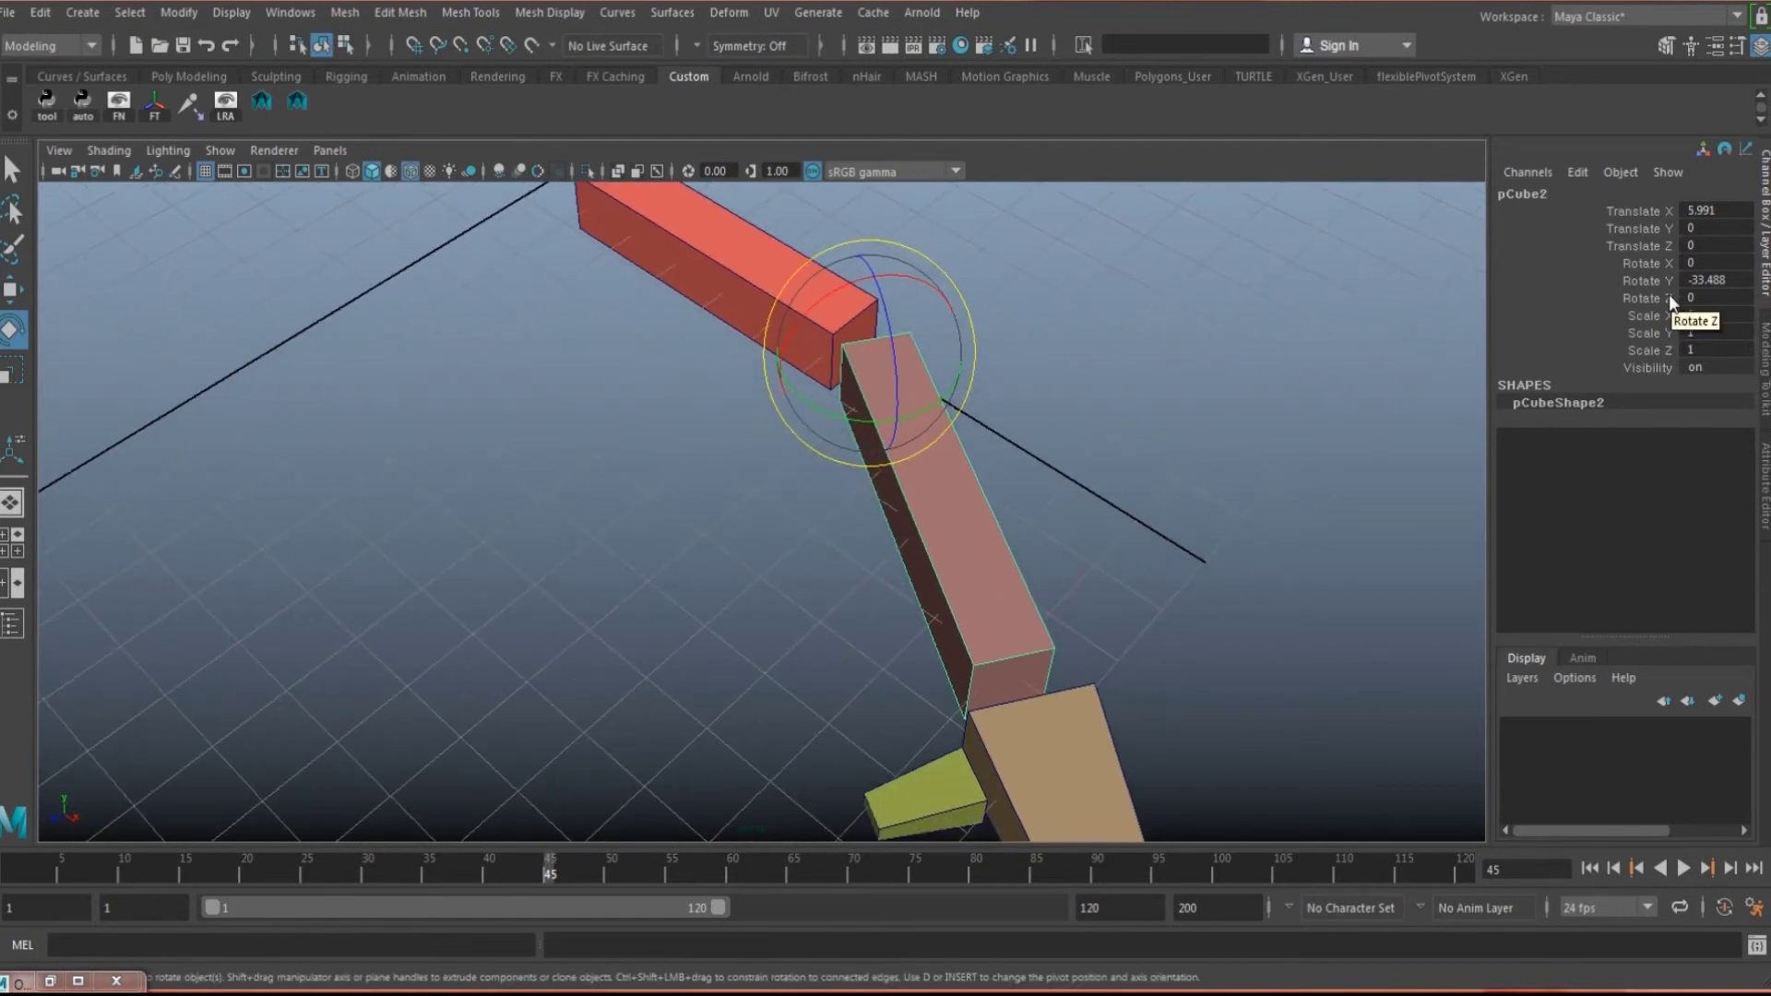
alt+drag(965, 434, 1450, 406)
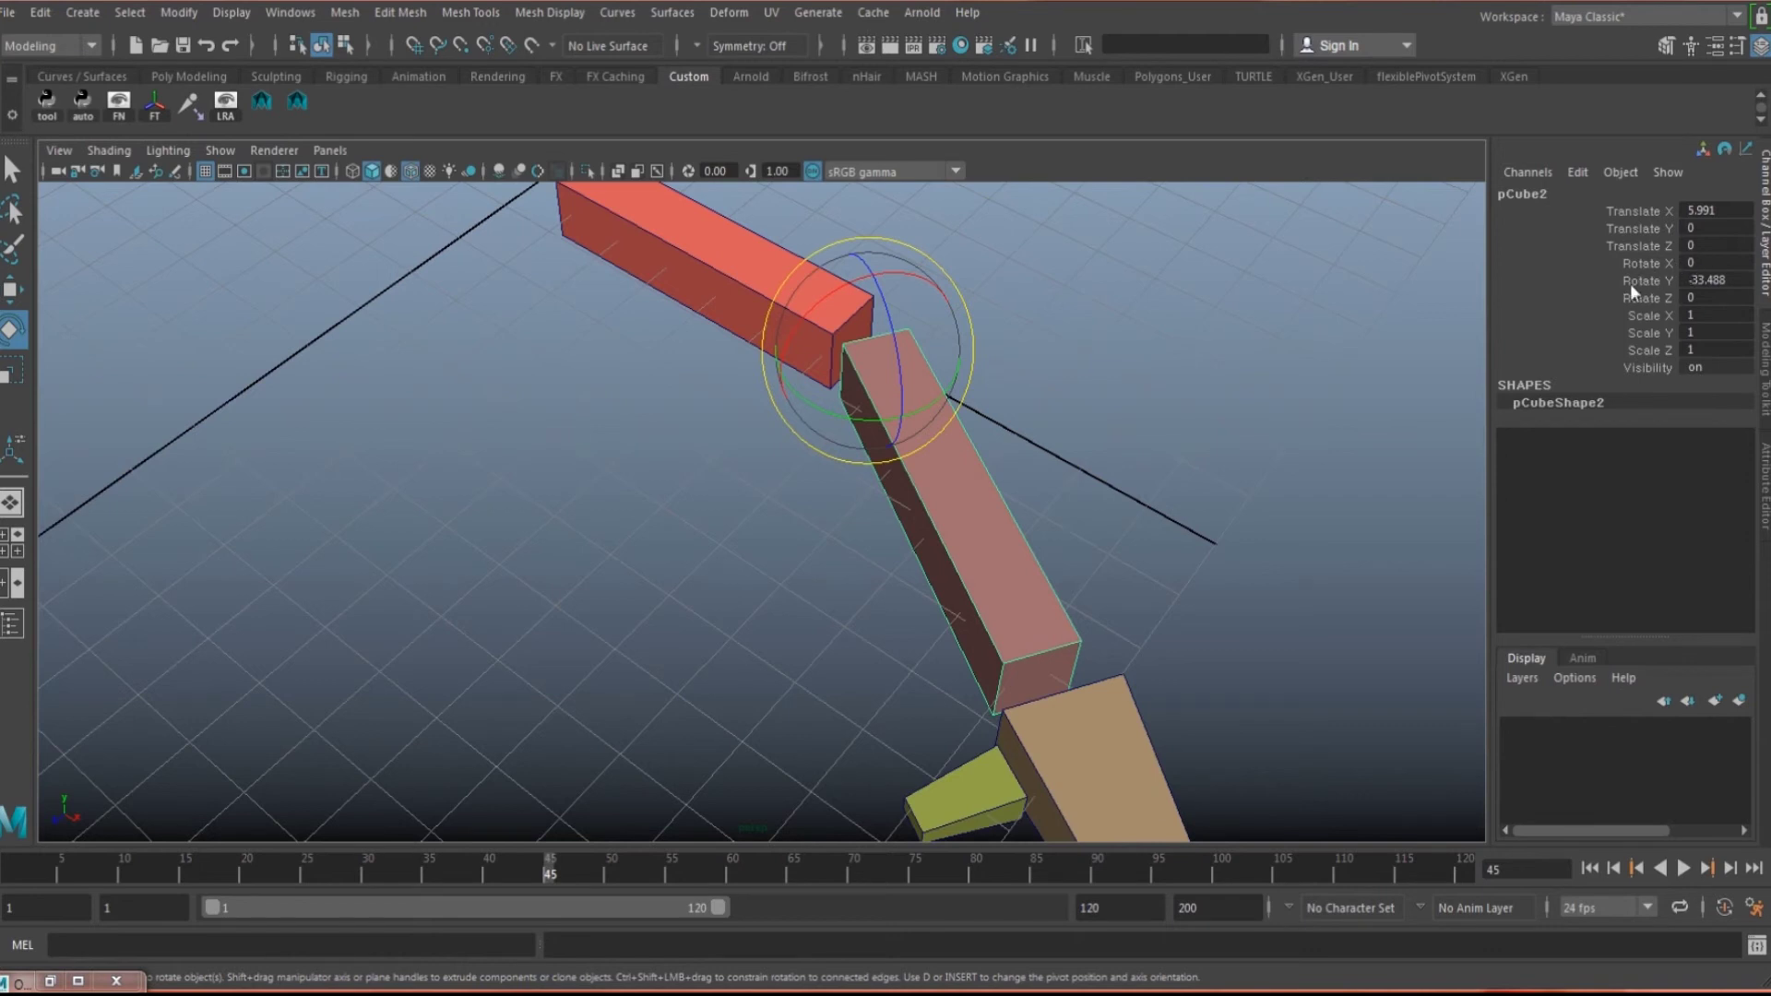
alt+drag(1322, 391, 1269, 399)
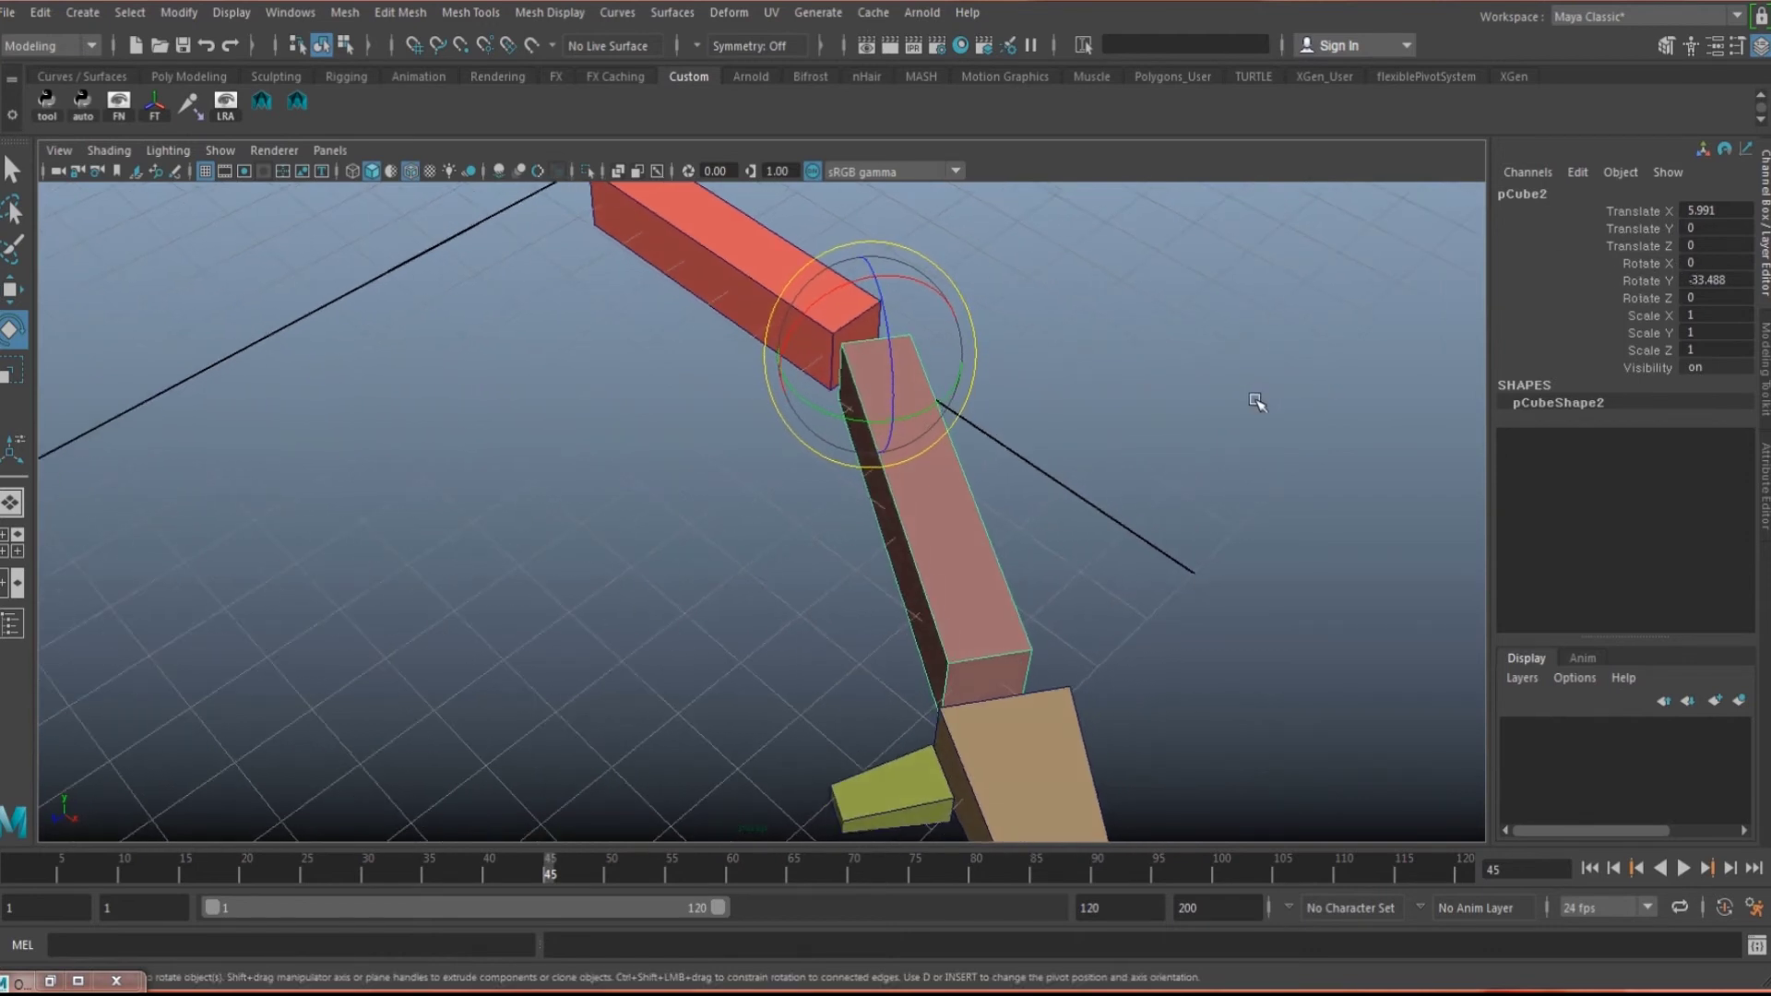
key(w)
mouse_move(1089, 440)
alt+mouse_down()
mouse_move(1061, 433)
mouse_move(1115, 443)
alt+mouse_up()
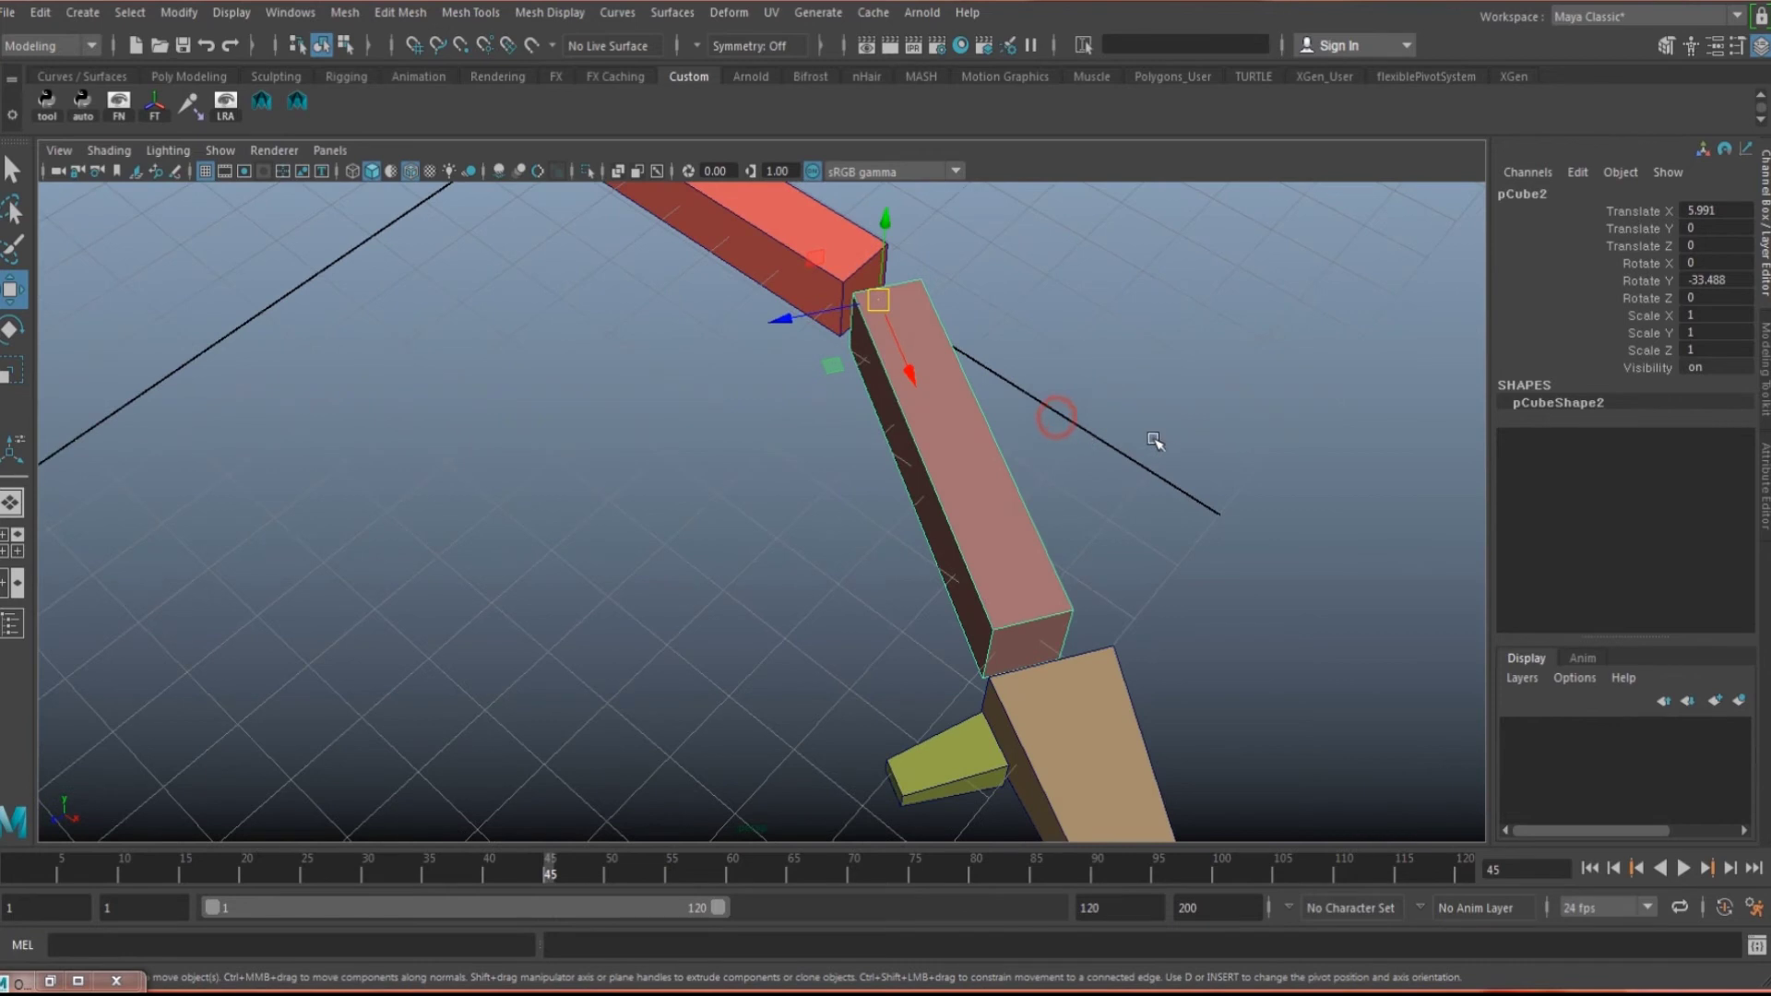
drag(1708, 263, 1709, 297)
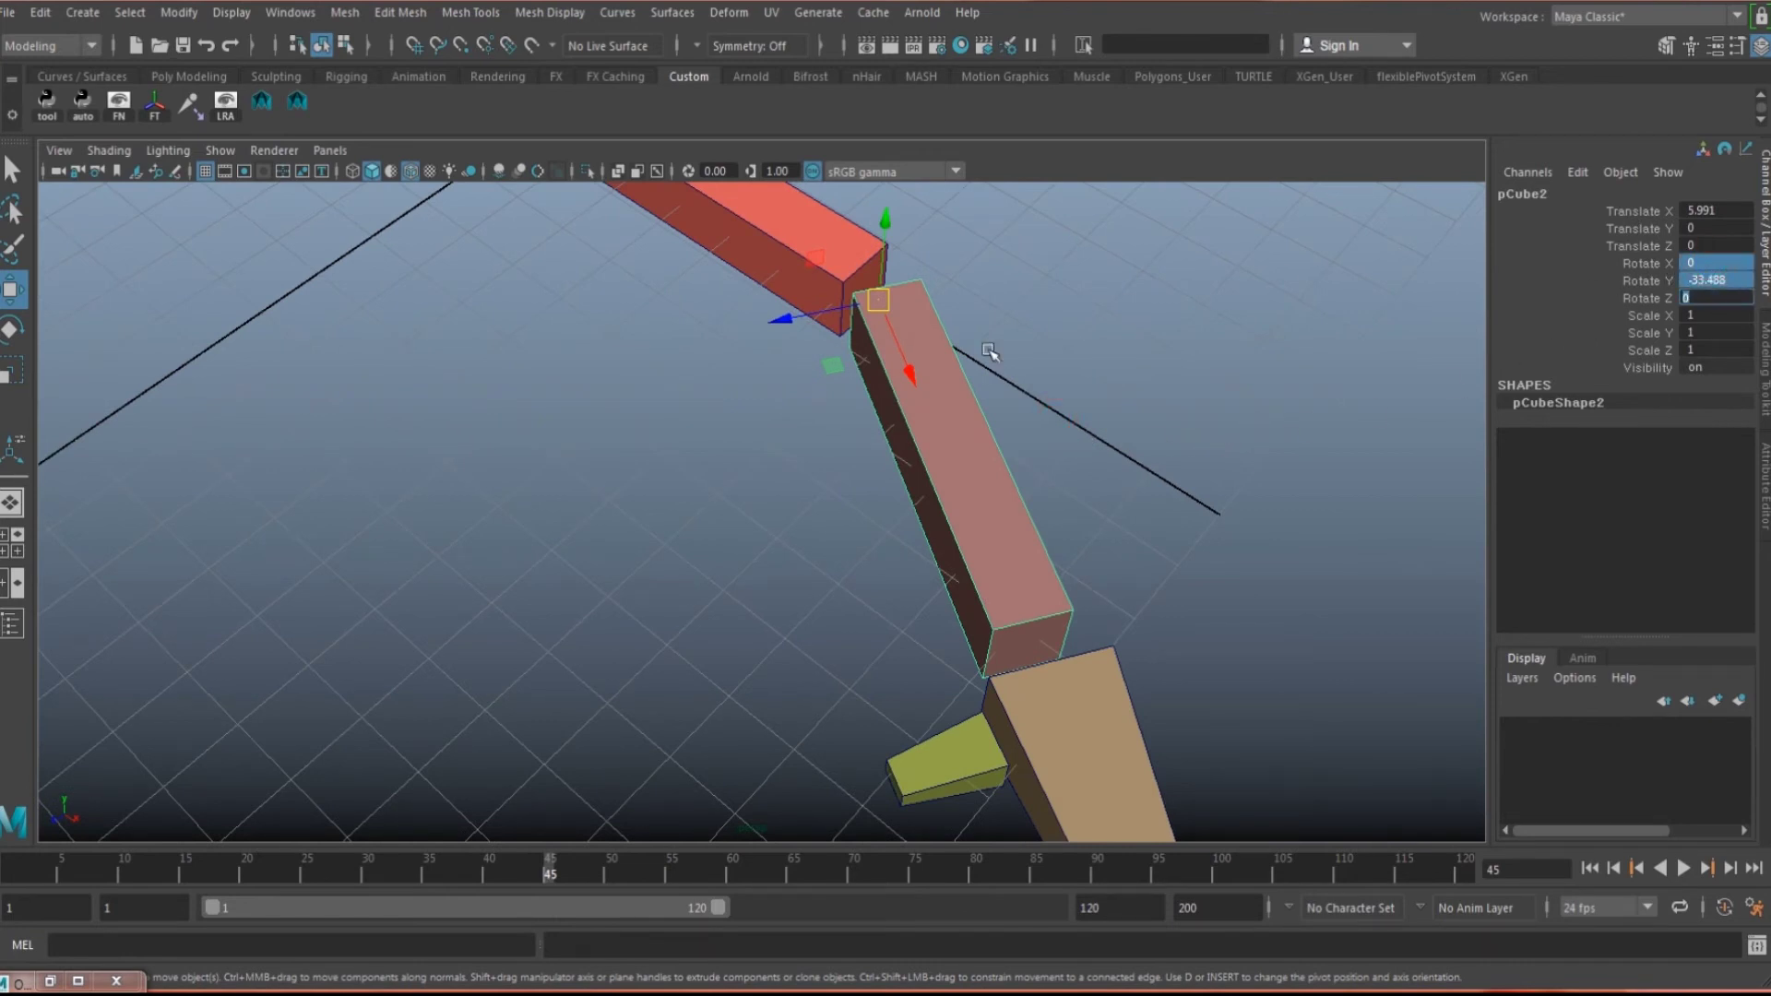
Test-rotate the middle box around X, undo the rotation, and deselect it
alt+drag(858, 376, 863, 377)
key(e)
mouse_move(860, 314)
alt+mouse_down()
mouse_move(825, 270)
mouse_move(775, 304)
mouse_move(786, 283)
mouse_move(866, 290)
alt+mouse_up()
key(ctrl+z)
alt+drag(751, 358, 786, 362)
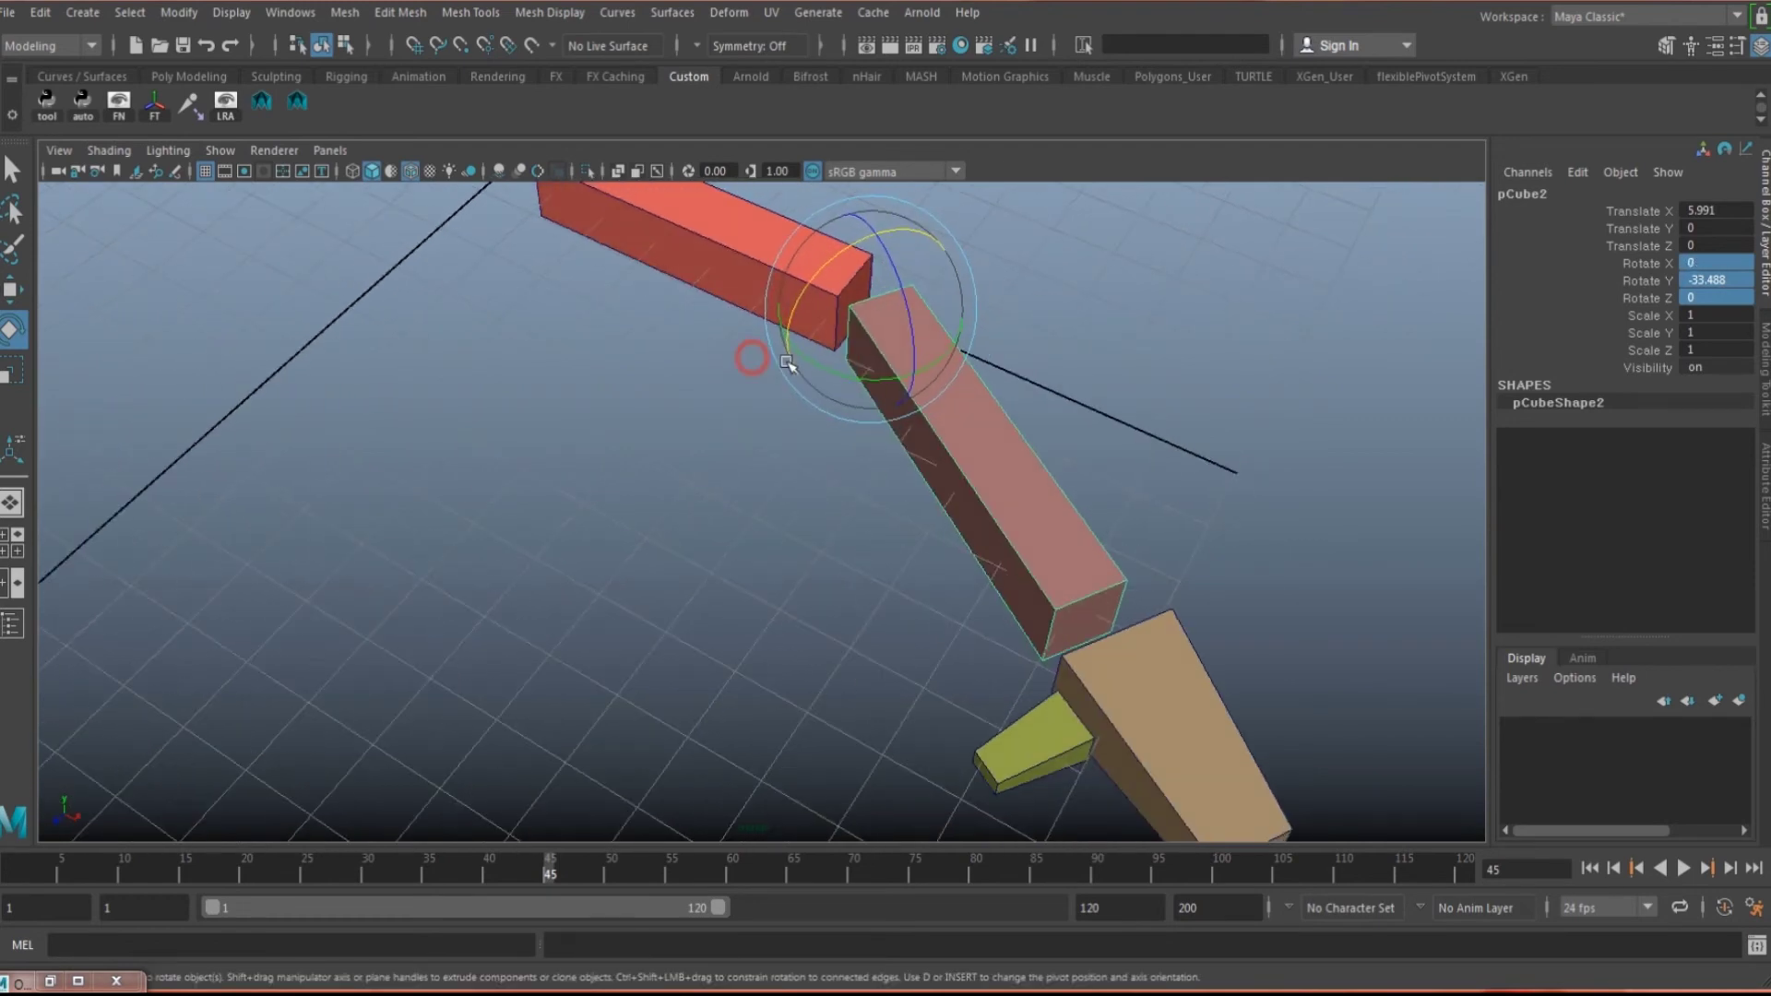
key(w)
alt+drag(909, 376, 881, 388)
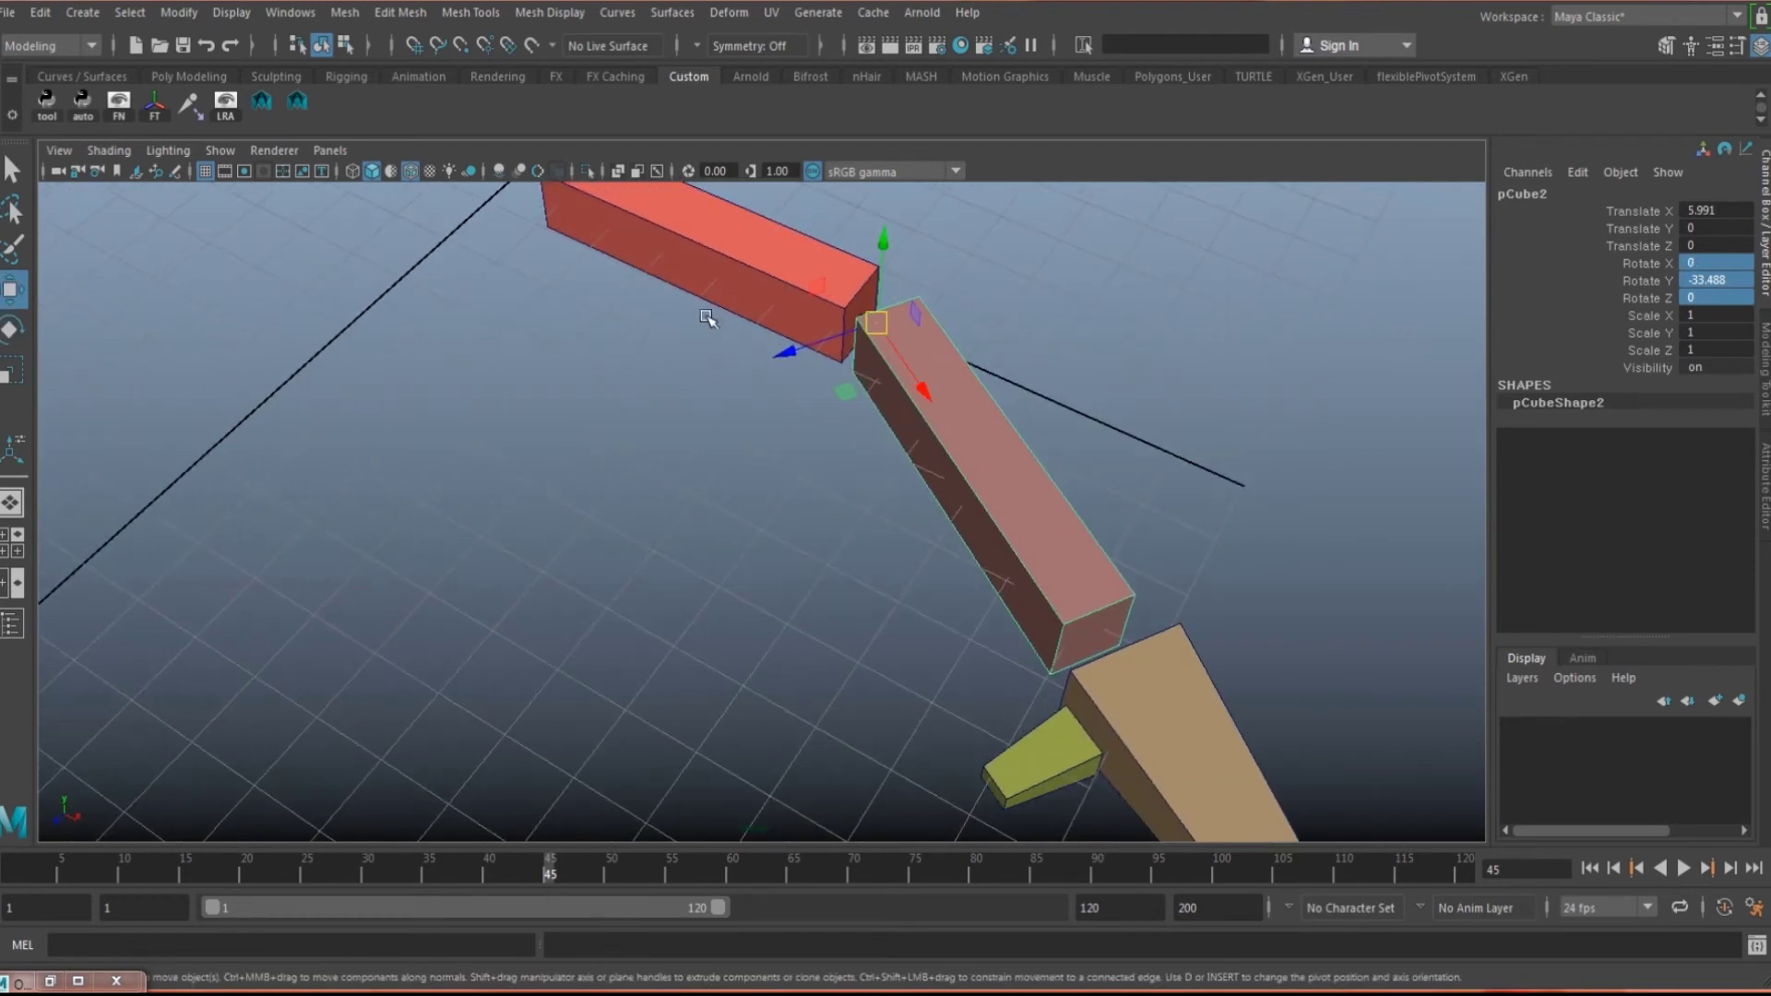
alt+middle_drag(611, 335, 606, 350)
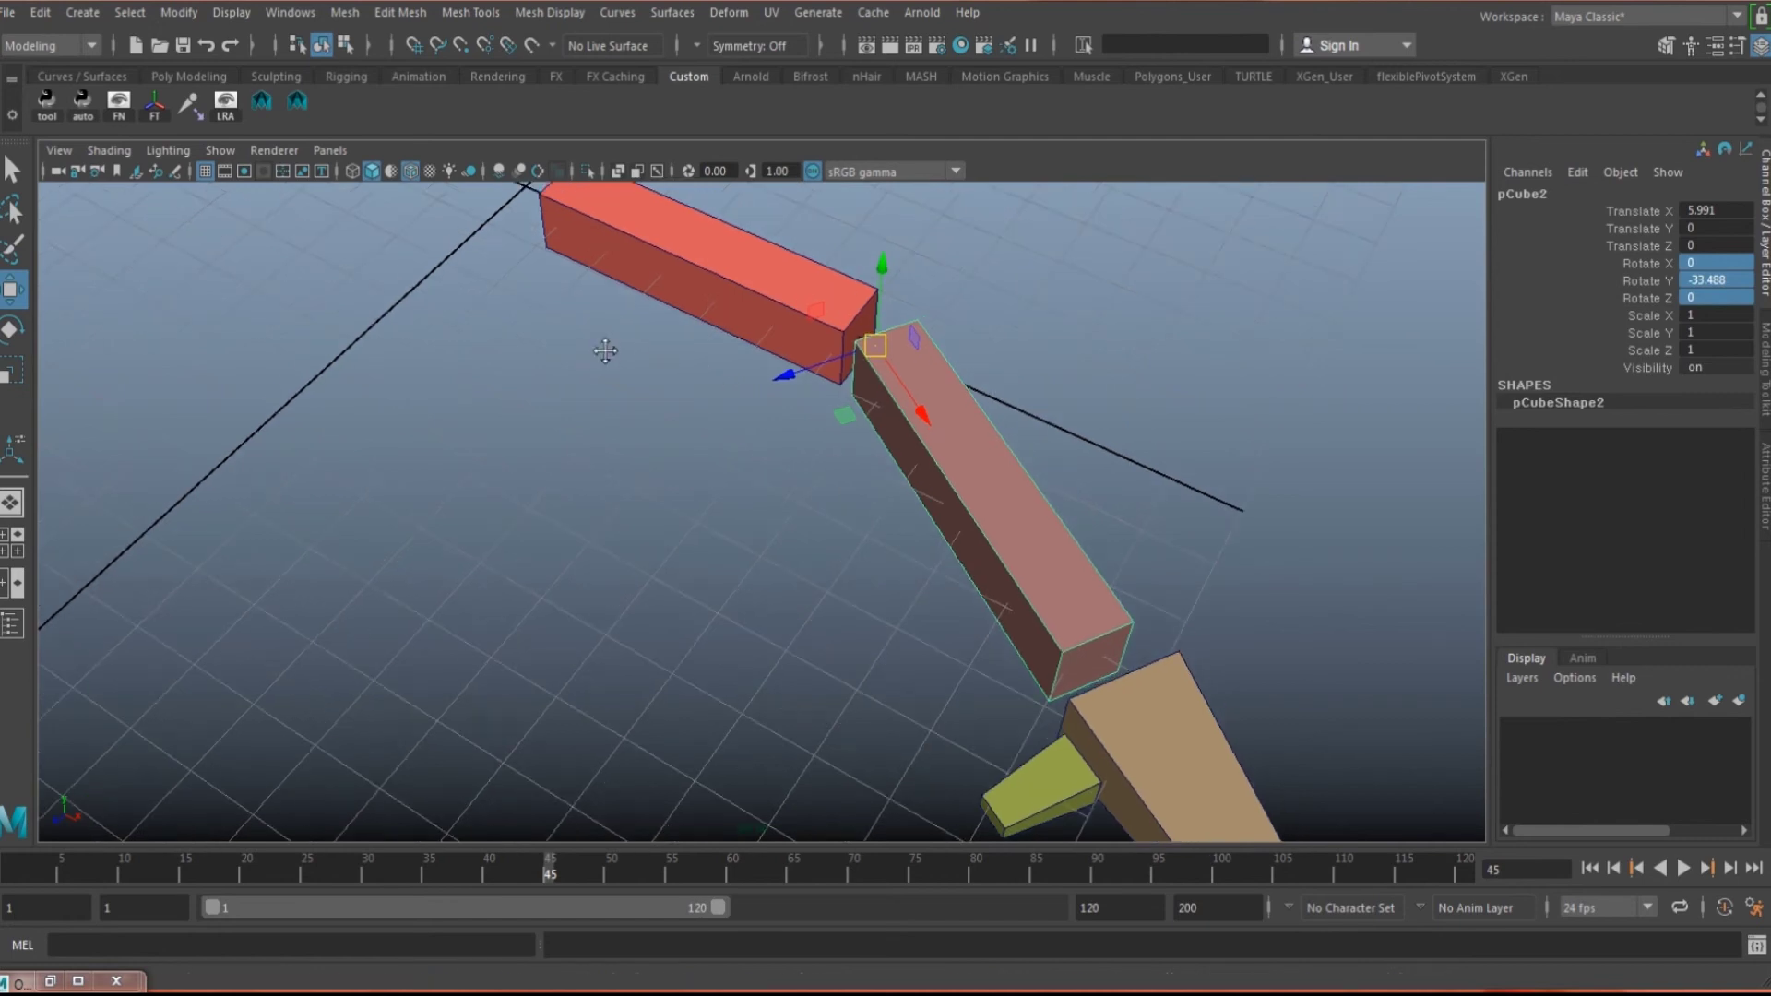
alt+drag(605, 351, 535, 376)
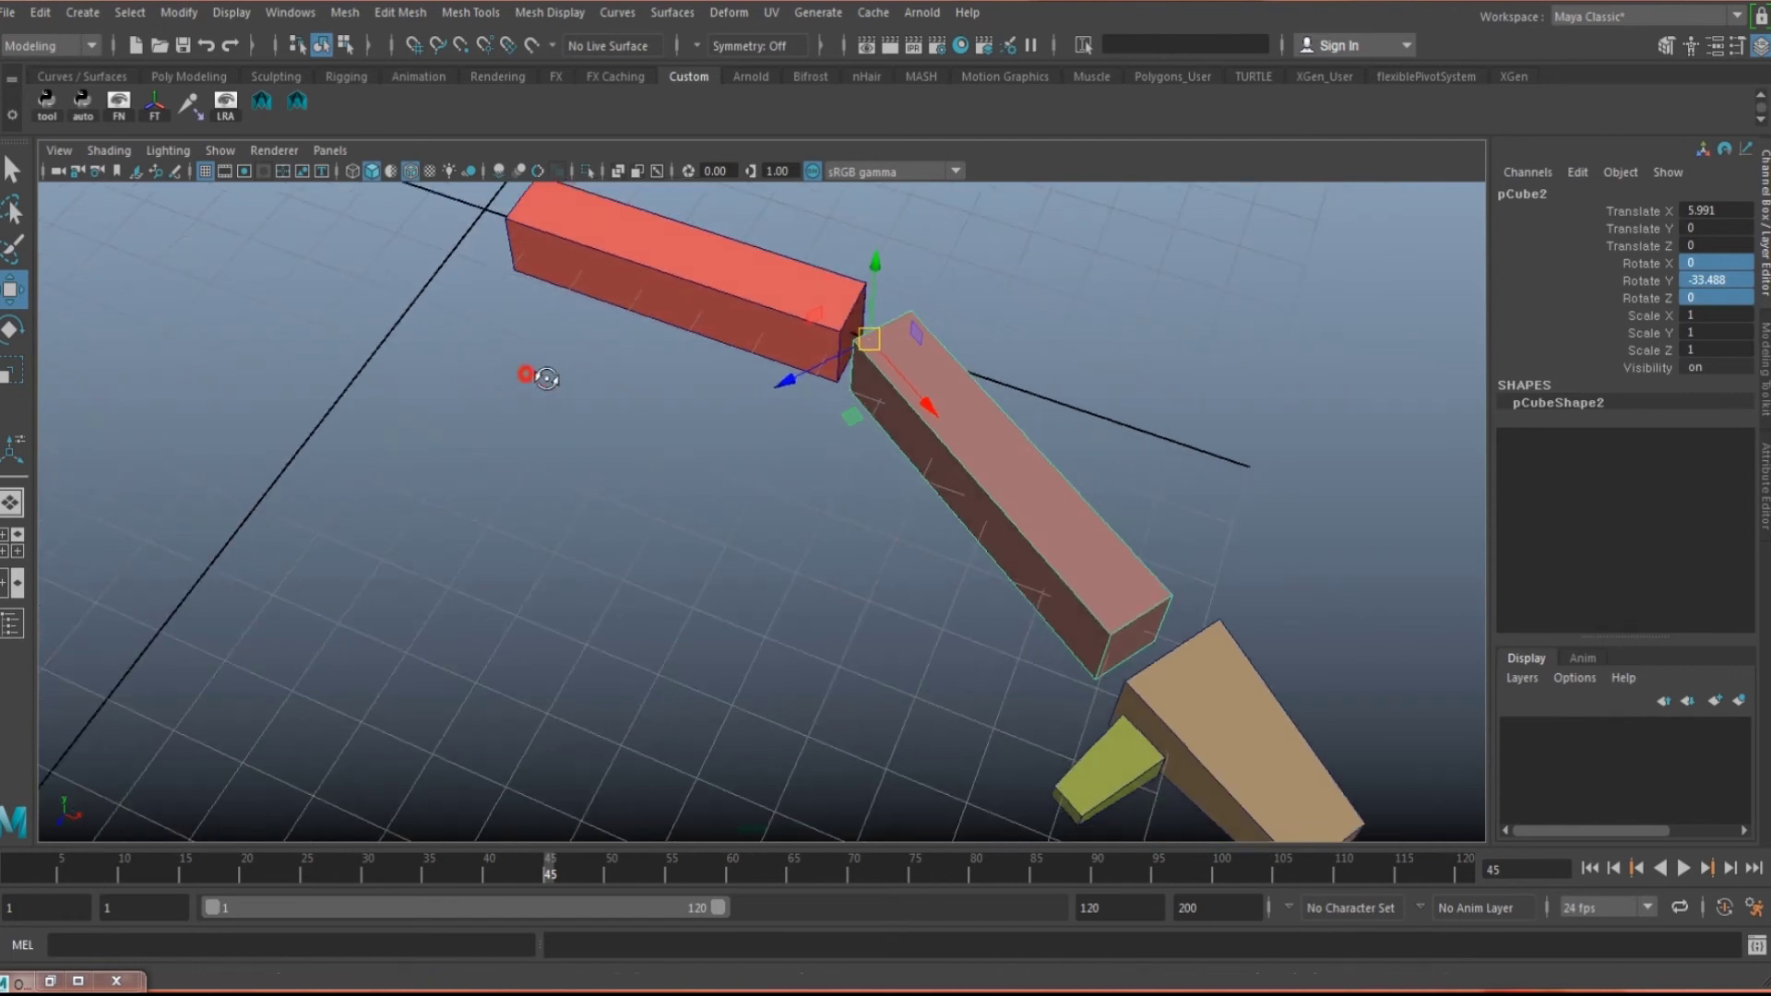
click(552, 374)
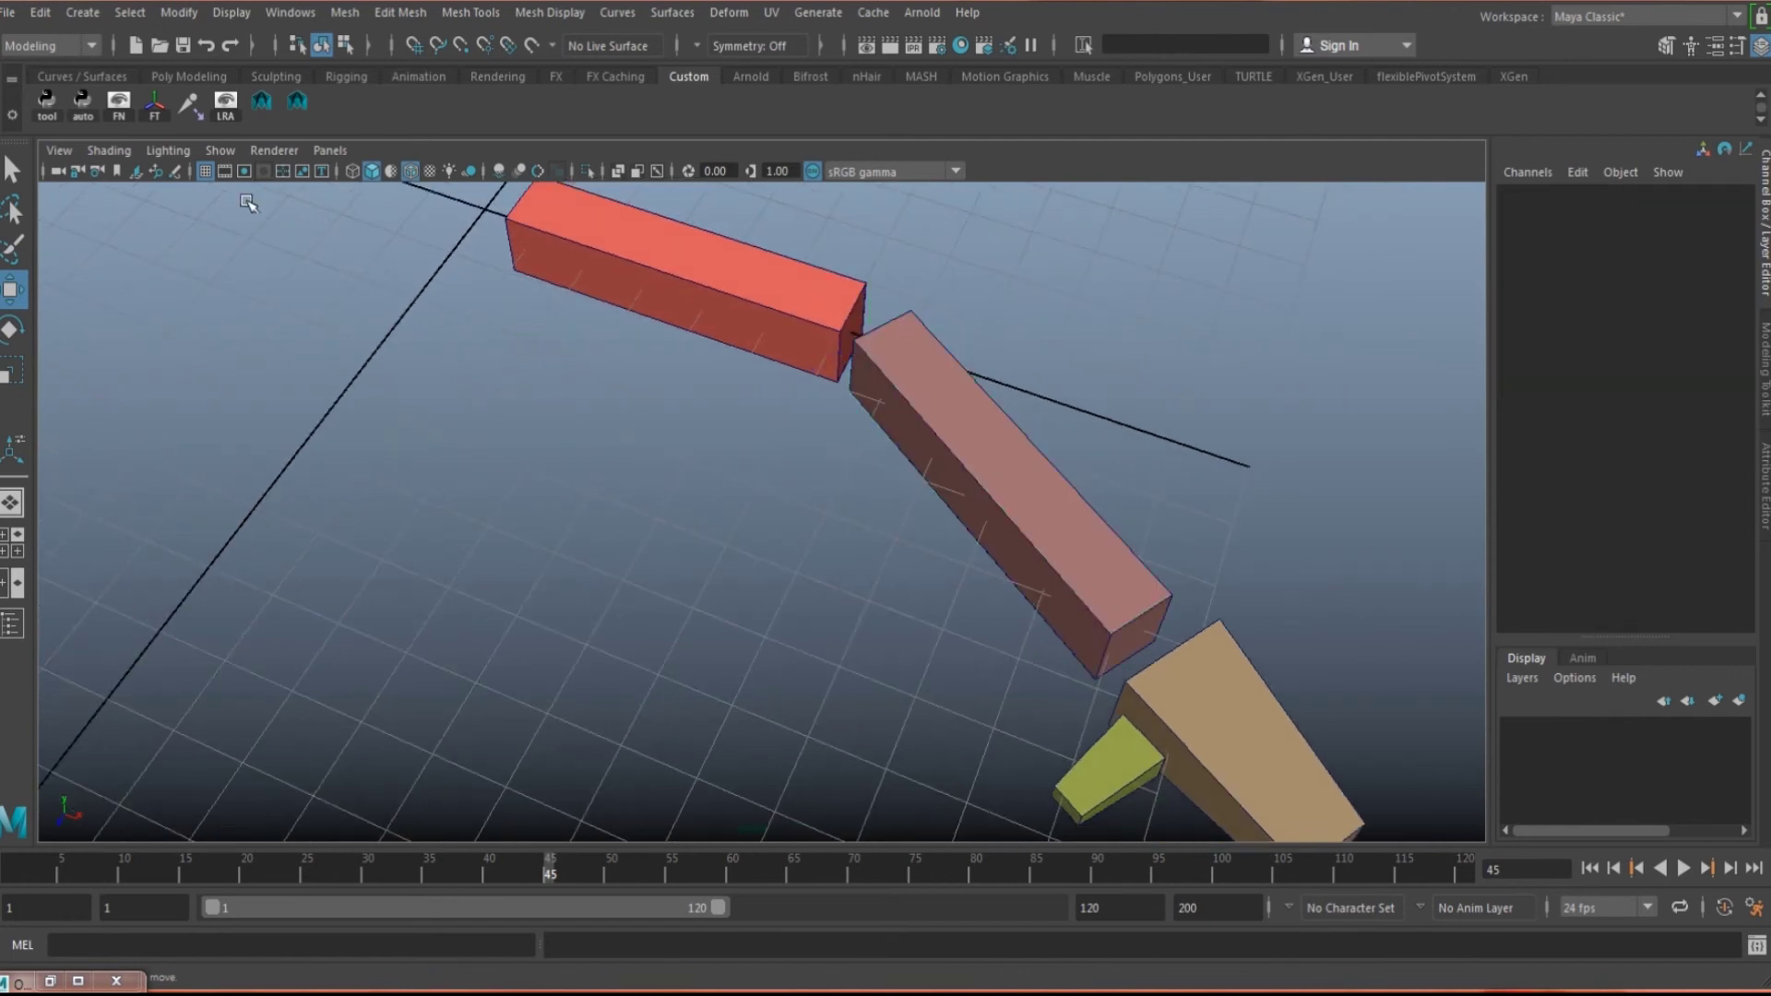
Create the controller circle nurbsCircle1 at the origin from the Curves / Surfaces shelf
click(92, 76)
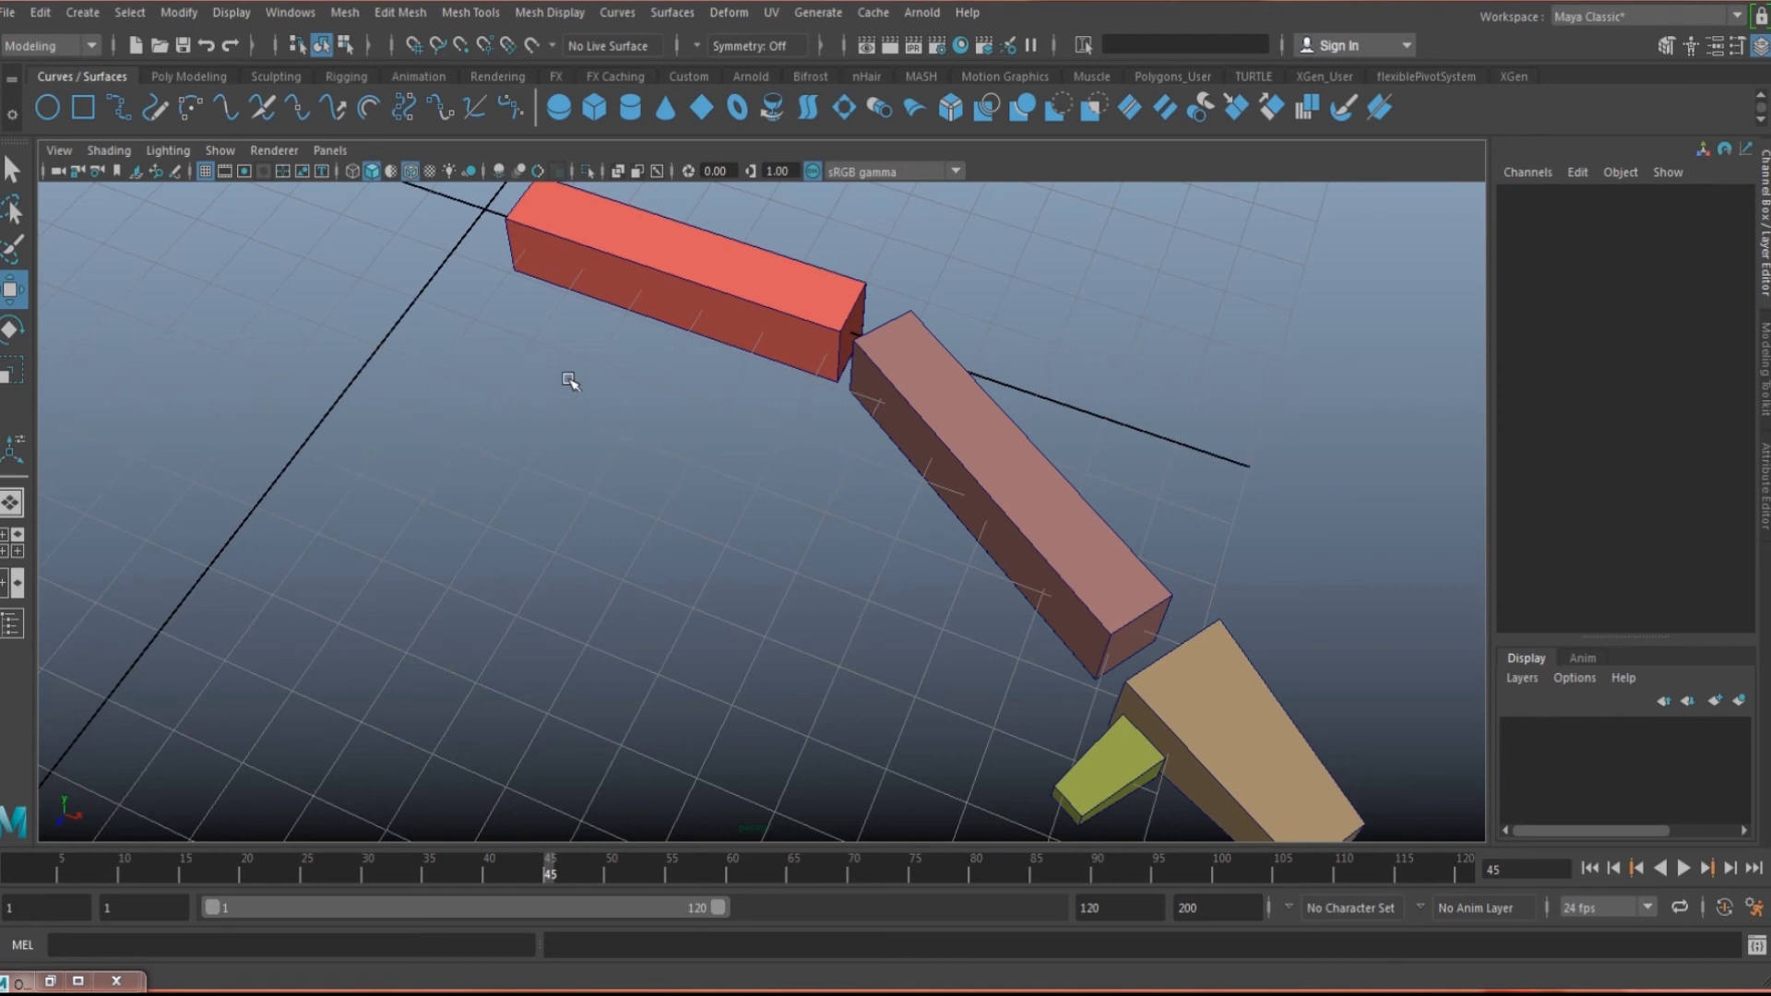
alt+drag(573, 384, 645, 461)
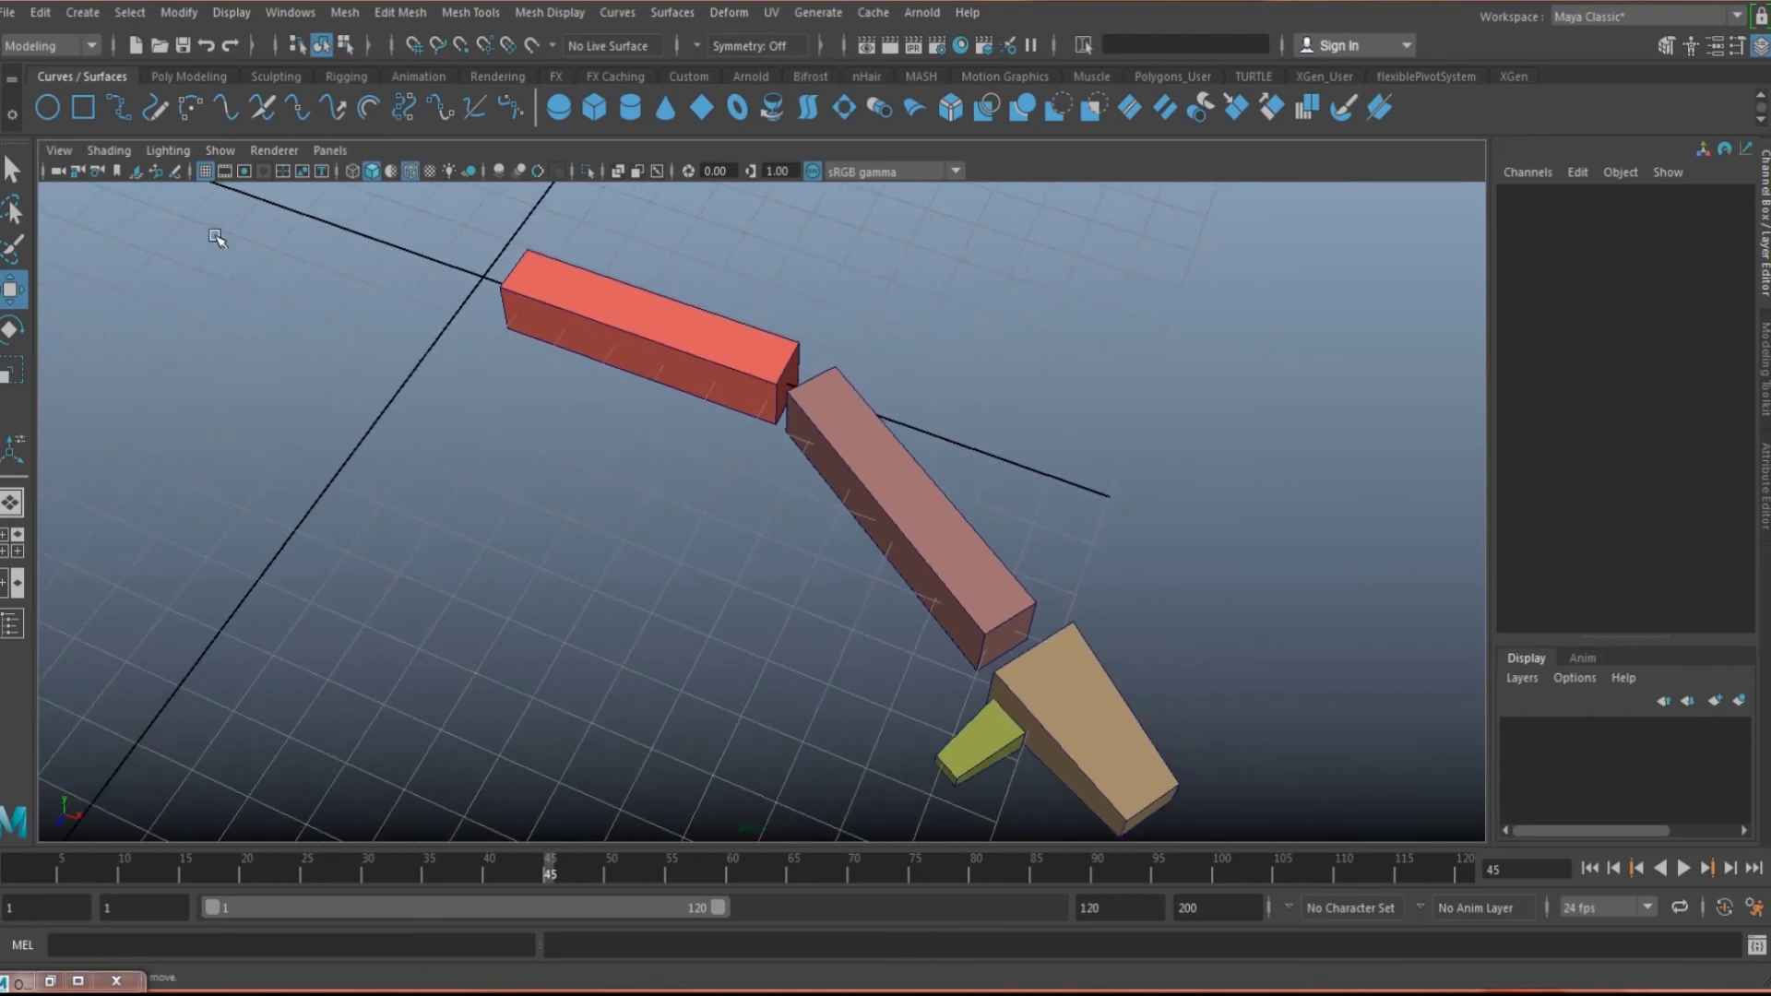
click(46, 108)
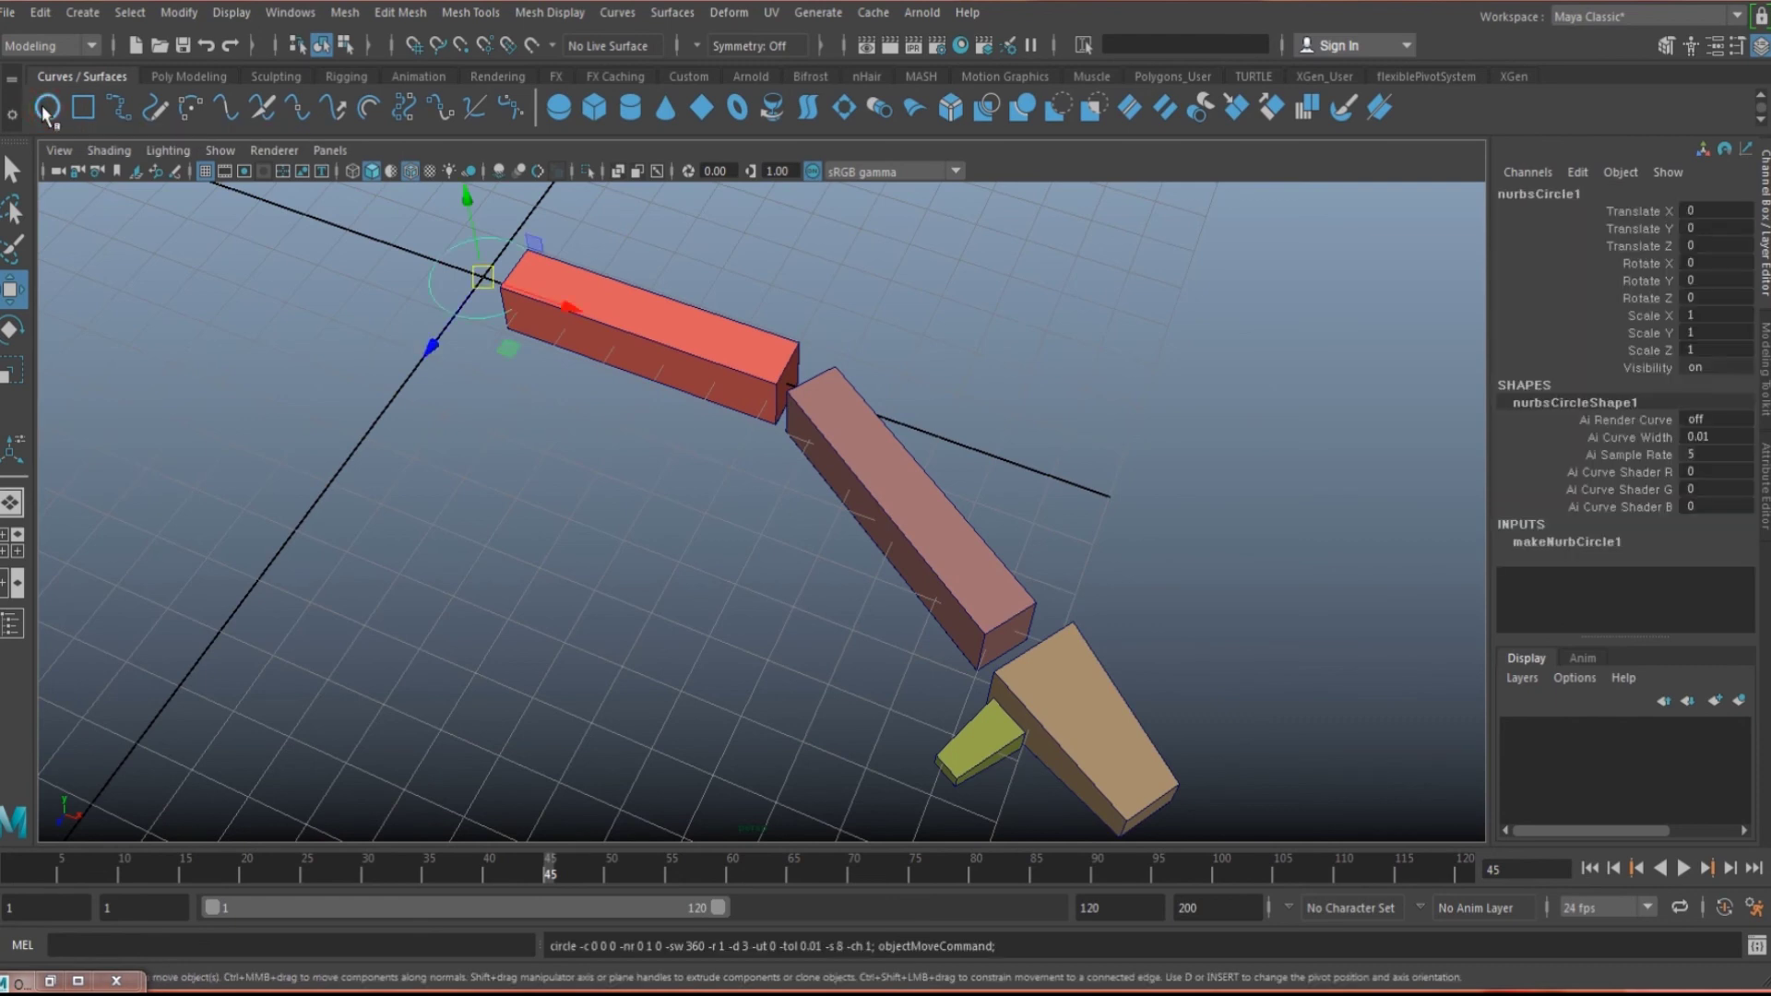
alt+middle_drag(796, 412, 806, 405)
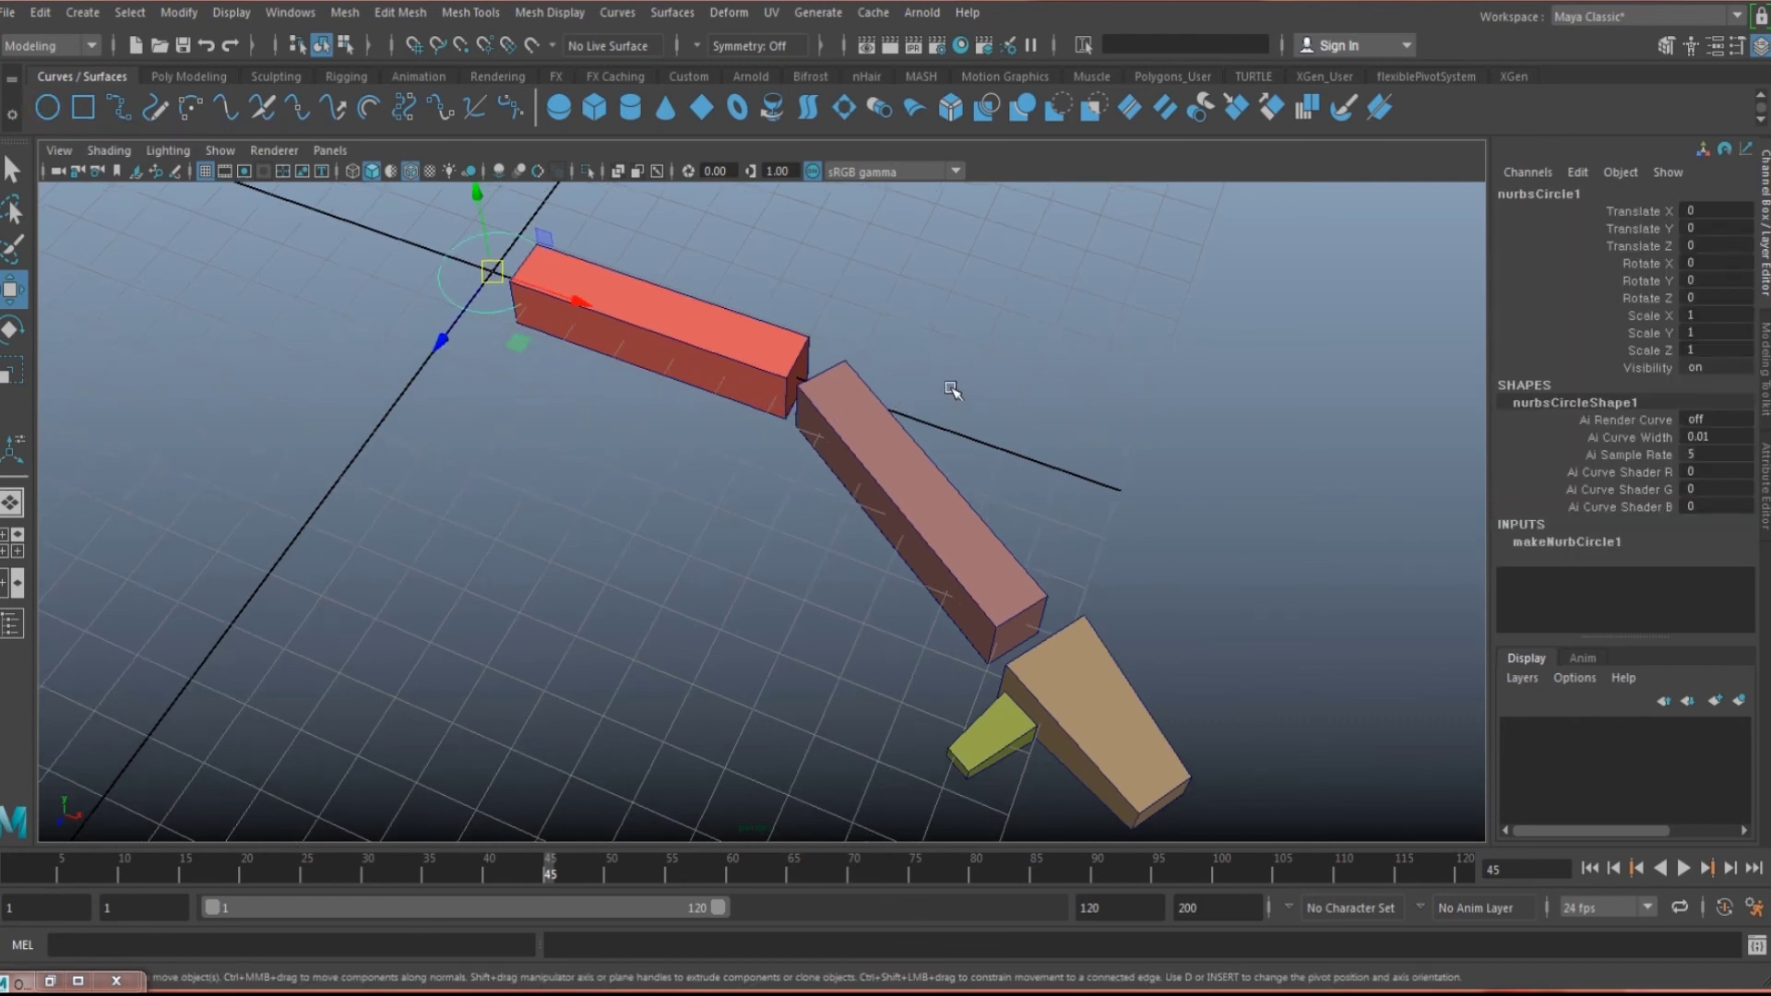